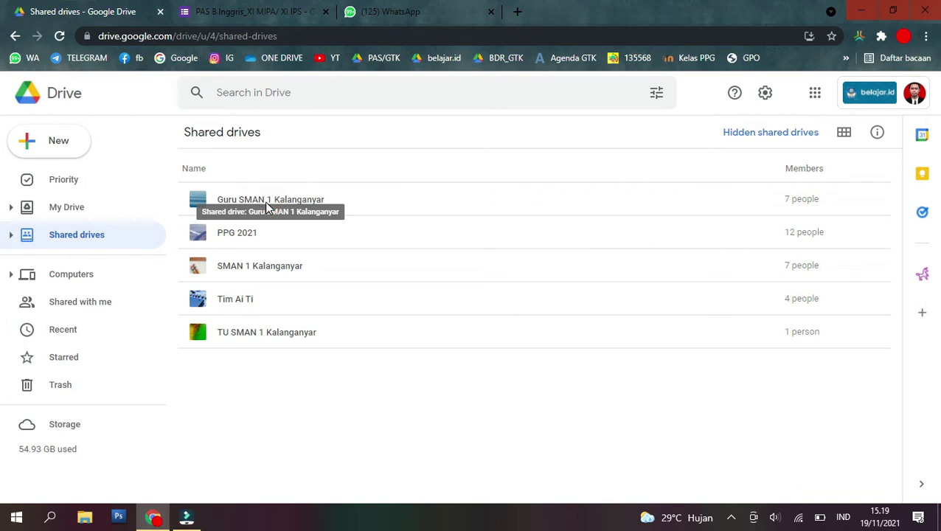
Open the 2021 folder inside PAS on the Guru SMAN 1 Kalanganyar shared drive.
{"action": "double_click", "coordinate": [268, 202]}
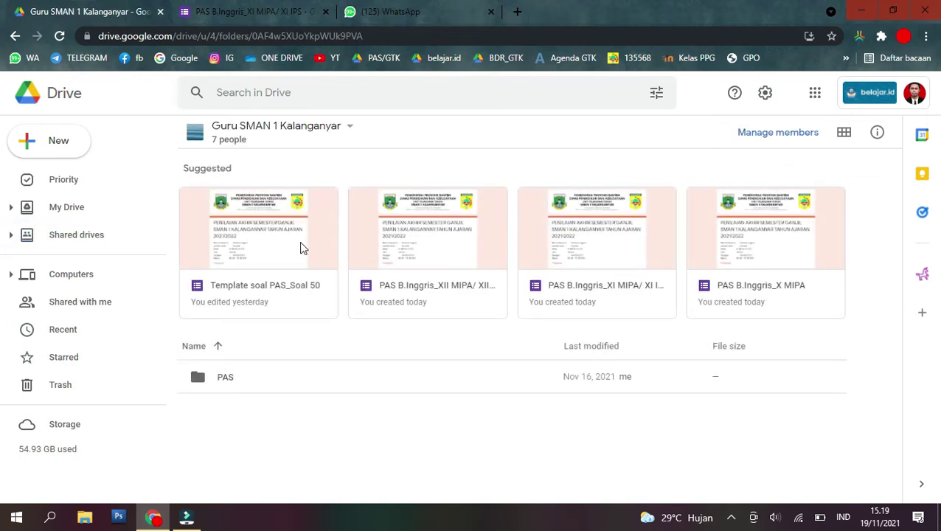
{"action": "double_click", "coordinate": [244, 379]}
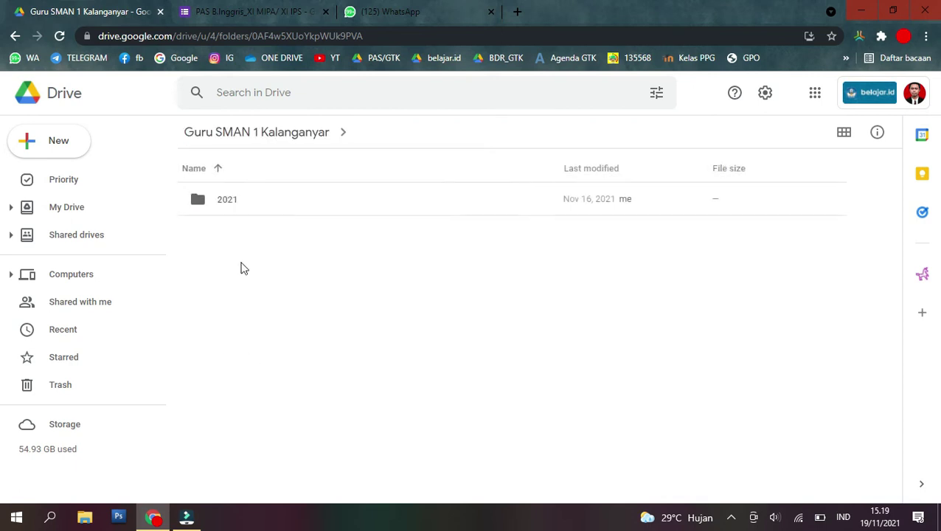
{"action": "left_click", "coordinate": [233, 201]}
{"action": "double_click", "coordinate": [233, 201]}
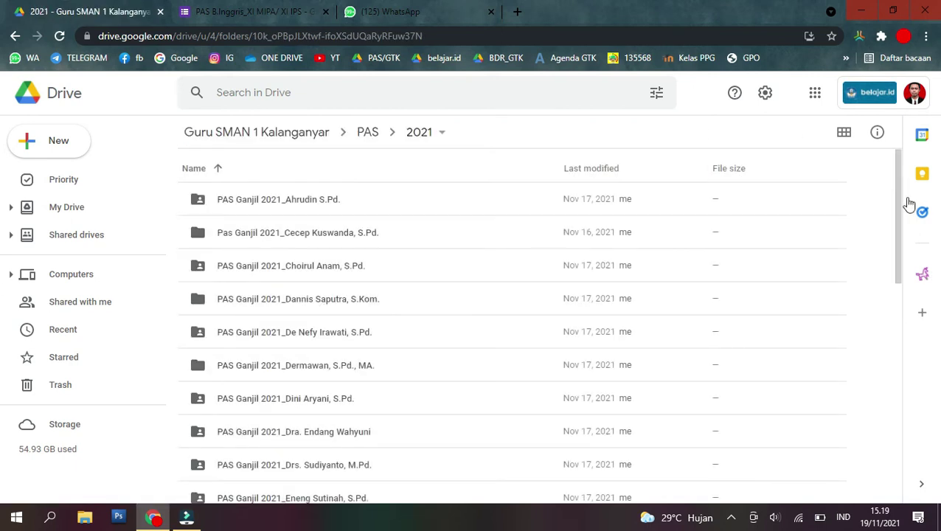
Look through the list of teachers' PAS Ganjil 2021 folders and open the TEMPLATE folder.
{"action": "left_click", "coordinate": [895, 167]}
{"action": "left_click_drag", "start_coordinate": [898, 184], "coordinate": [897, 204]}
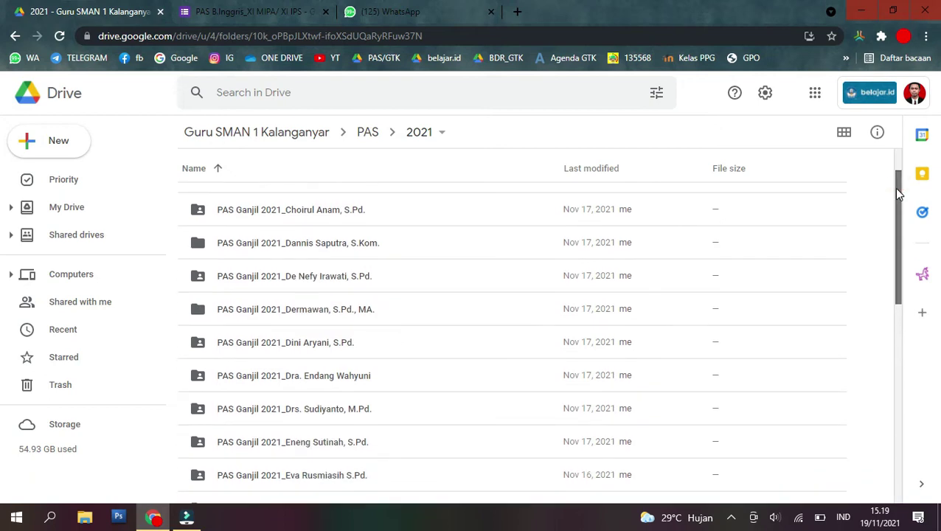
{"action": "left_click", "coordinate": [895, 248]}
{"action": "scroll", "coordinate": [804, 347], "scroll_direction": "down", "scroll_amount": 5}
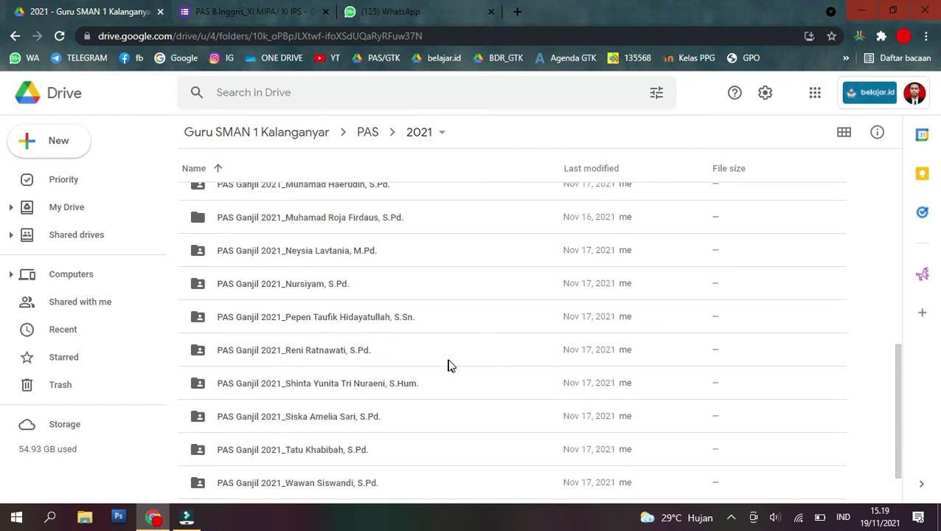
{"action": "scroll", "coordinate": [454, 365], "scroll_direction": "up", "scroll_amount": 4}
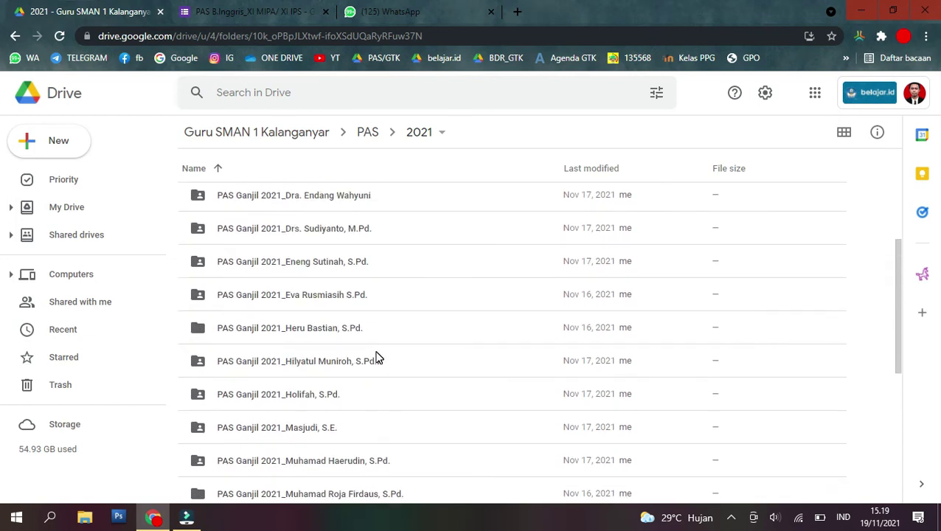
{"action": "scroll", "coordinate": [804, 347], "scroll_direction": "down", "scroll_amount": 5}
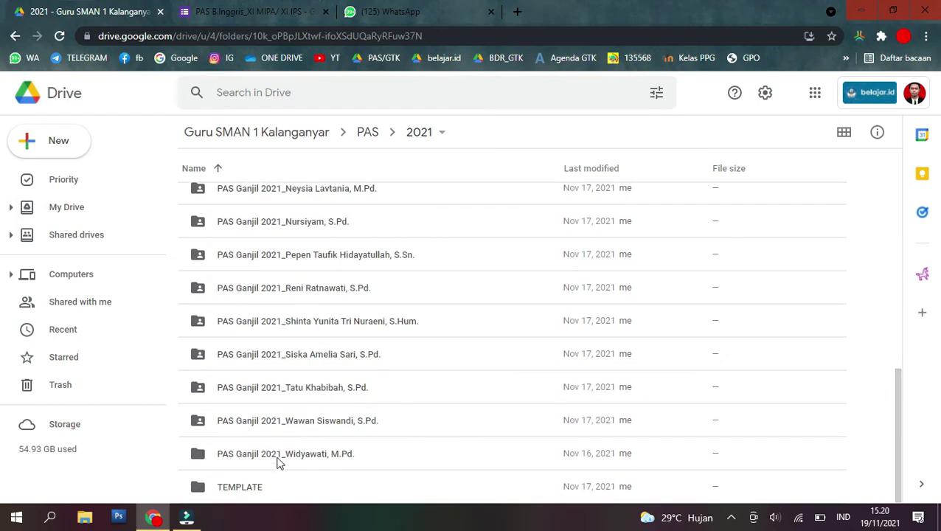
{"action": "double_click", "coordinate": [260, 488]}
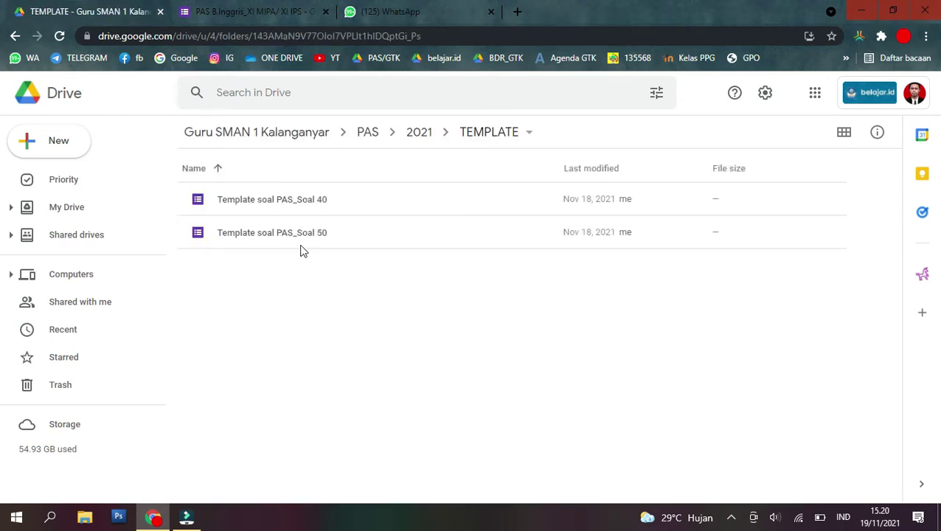
Examine the two exam form templates, Template soal PAS_Soal 40 and Template soal PAS_Soal 50.
{"action": "left_click", "coordinate": [292, 207]}
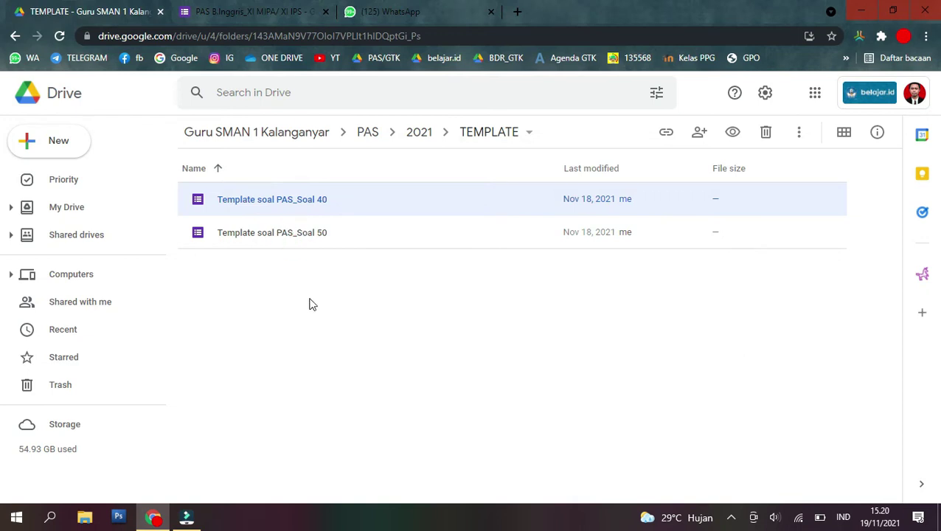
{"action": "left_click", "coordinate": [294, 237]}
{"action": "left_click", "coordinate": [293, 206]}
{"action": "left_click", "coordinate": [302, 233]}
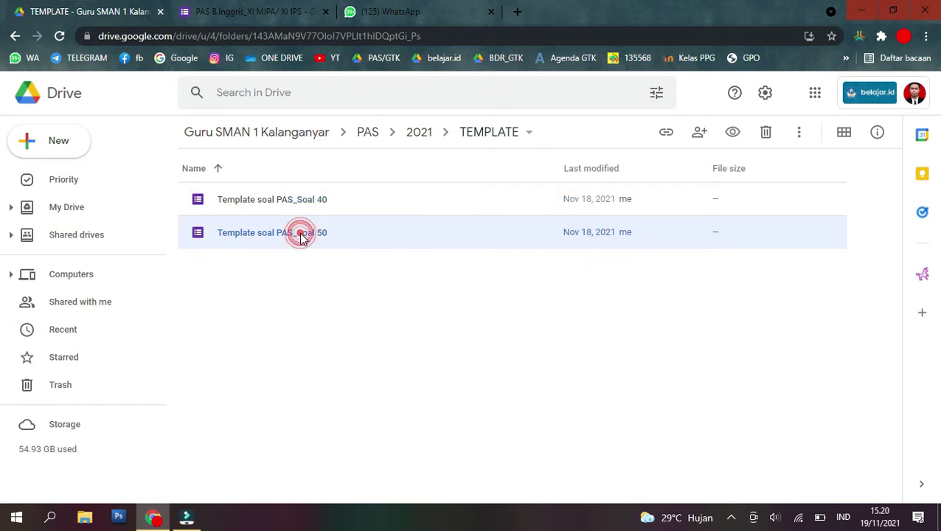
{"action": "left_click", "coordinate": [280, 202]}
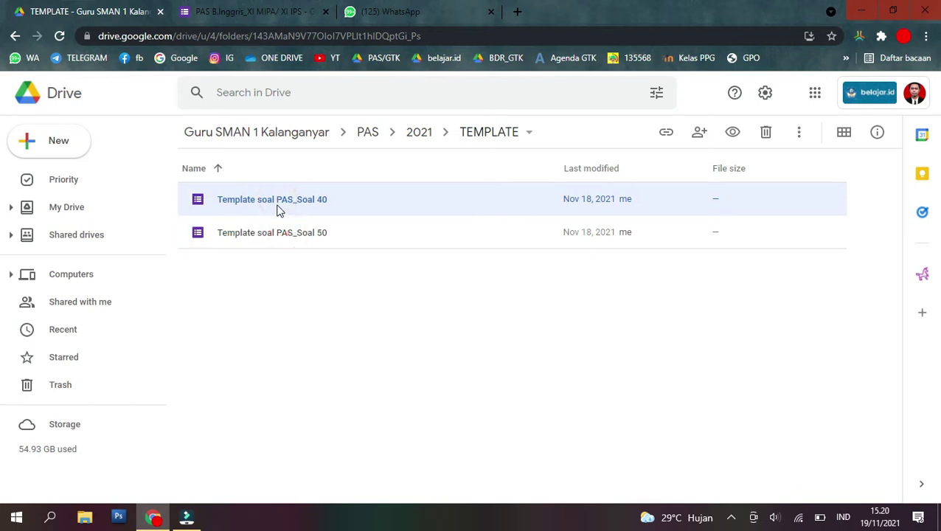
{"action": "key", "text": "Down"}
Check the template copy in the third teacher's PAS Ganjil 2021 folder, and return to the 2021 folder.
{"action": "left_click", "coordinate": [14, 36]}
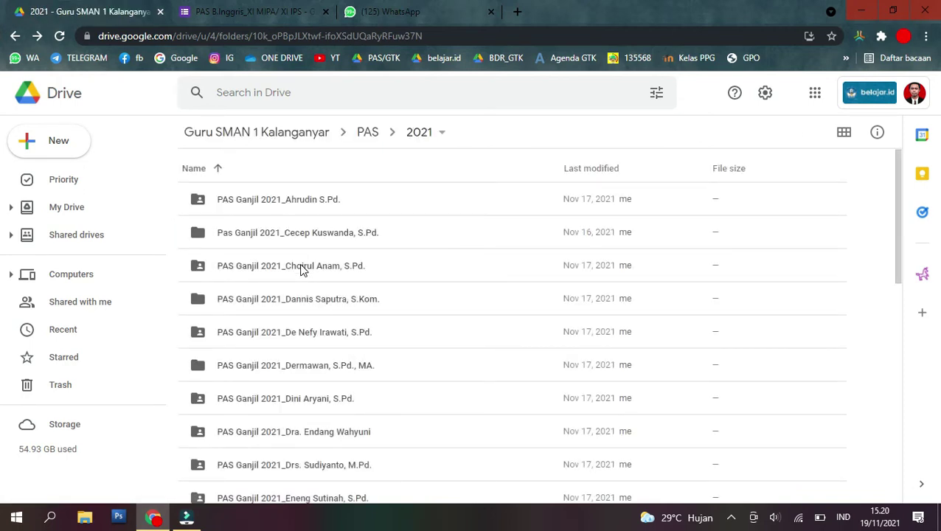
{"action": "left_click", "coordinate": [301, 268]}
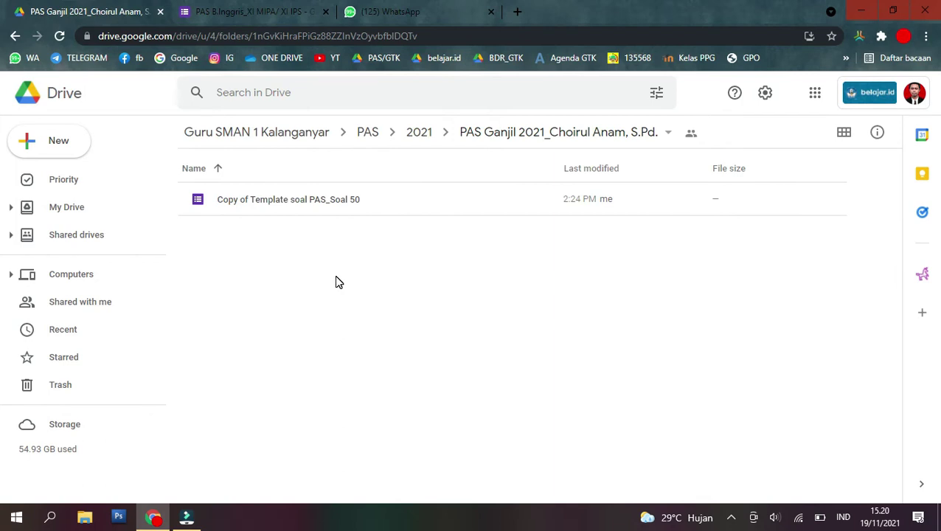
{"action": "left_click", "coordinate": [307, 200]}
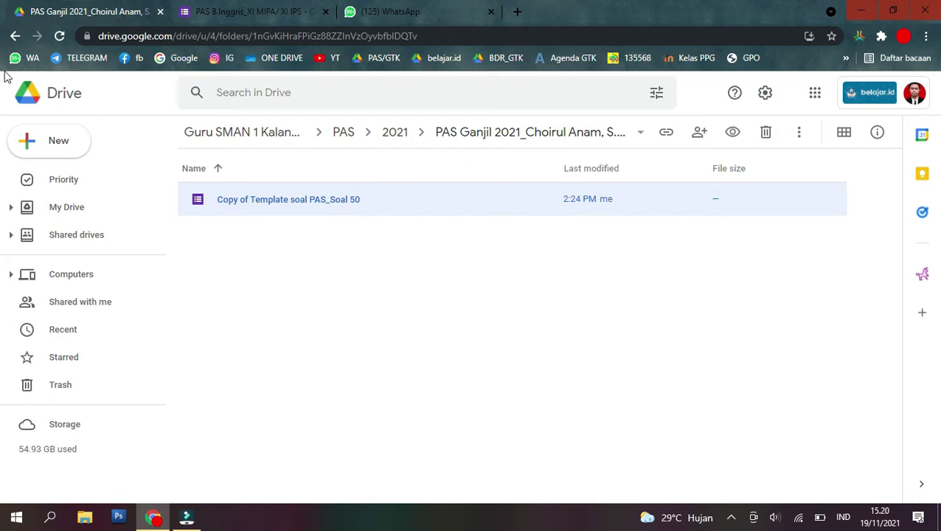
{"action": "left_click", "coordinate": [15, 35]}
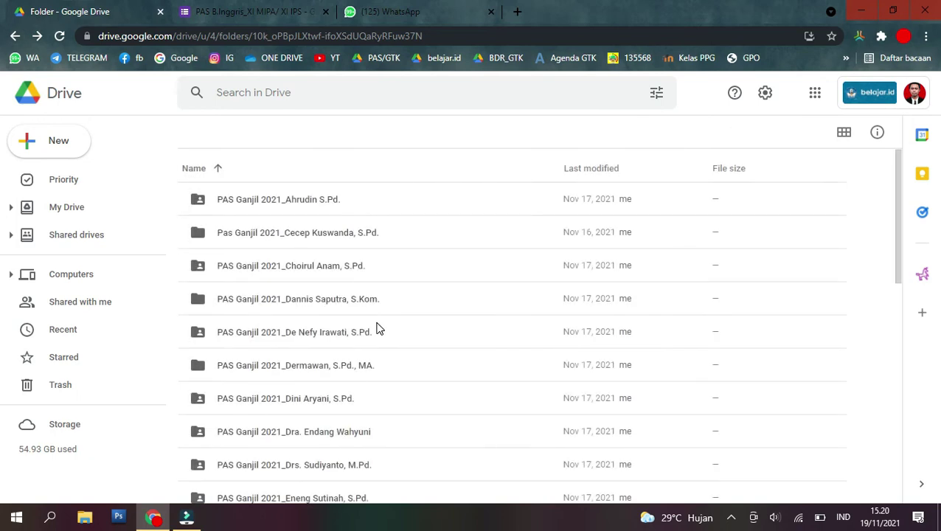
{"action": "left_click", "coordinate": [322, 337]}
{"action": "double_click", "coordinate": [322, 337]}
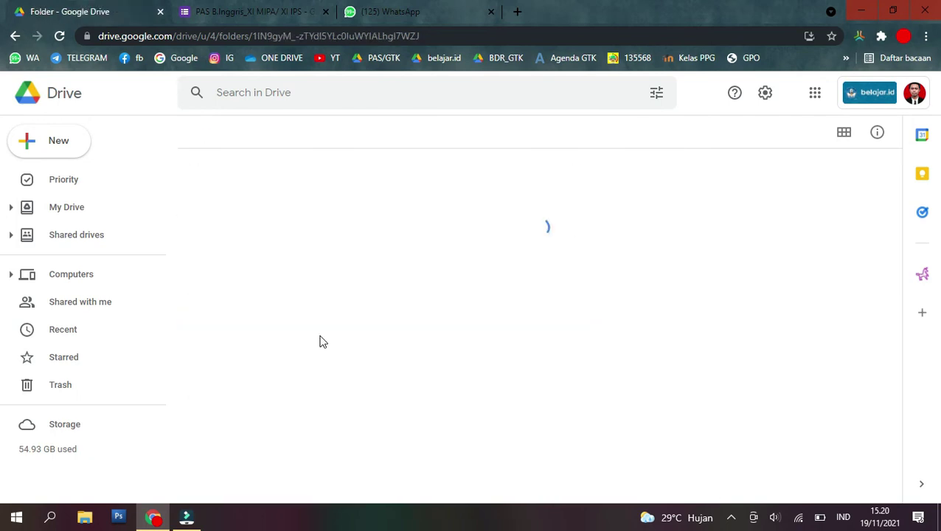
{"action": "left_click", "coordinate": [15, 36]}
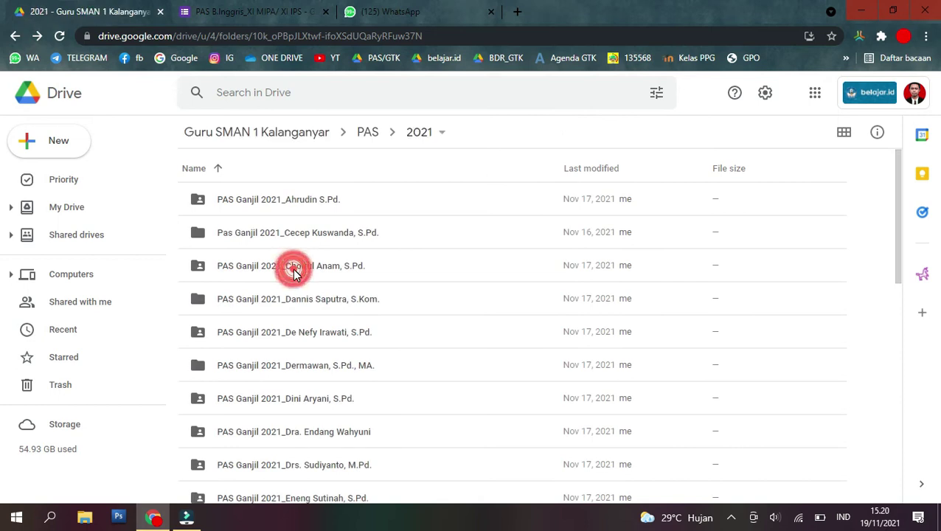
Make a copy of the form Copy of Template soal PAS_Soal 50 in the third teacher's PAS folder.
{"action": "double_click", "coordinate": [293, 268]}
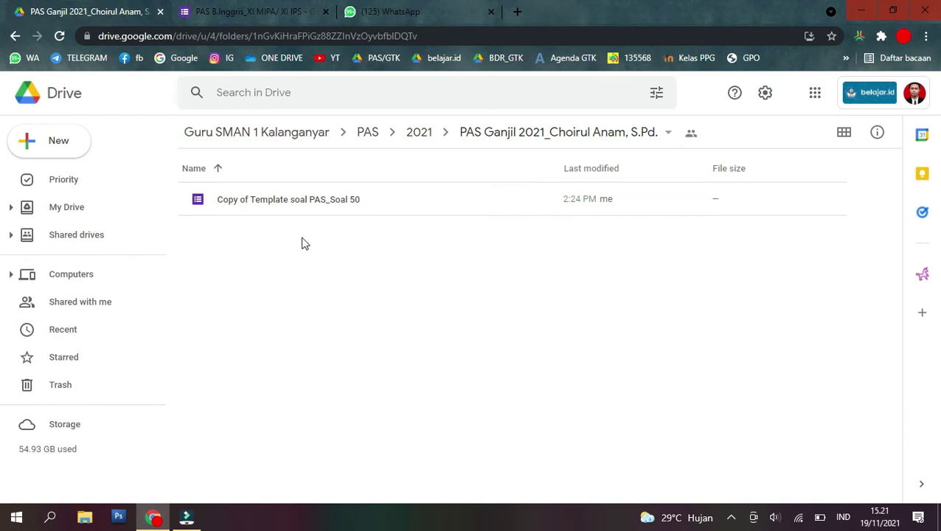
{"action": "left_click", "coordinate": [284, 206]}
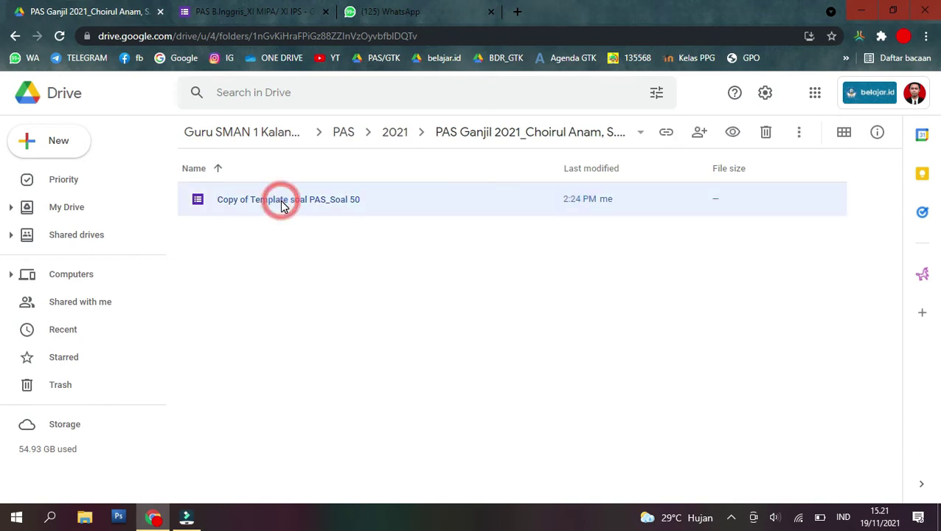
{"action": "right_click", "coordinate": [281, 201]}
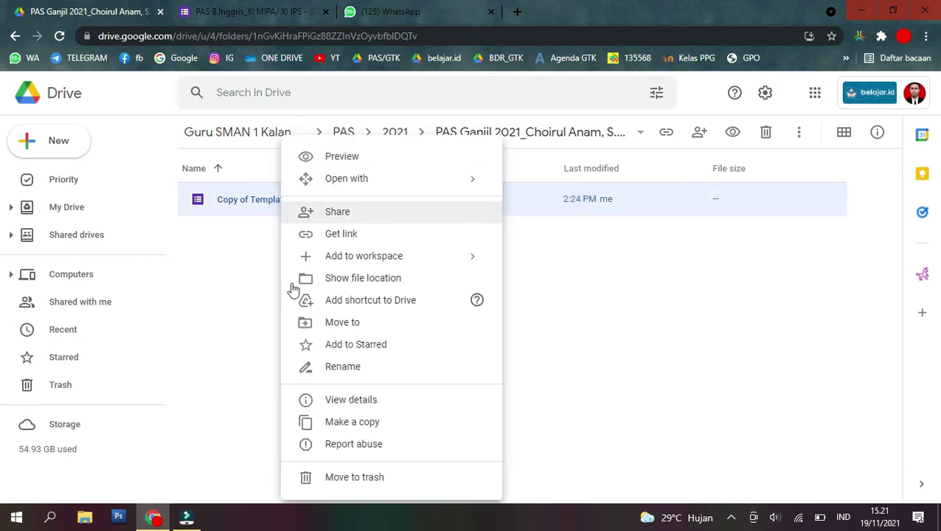
{"action": "left_click", "coordinate": [334, 427]}
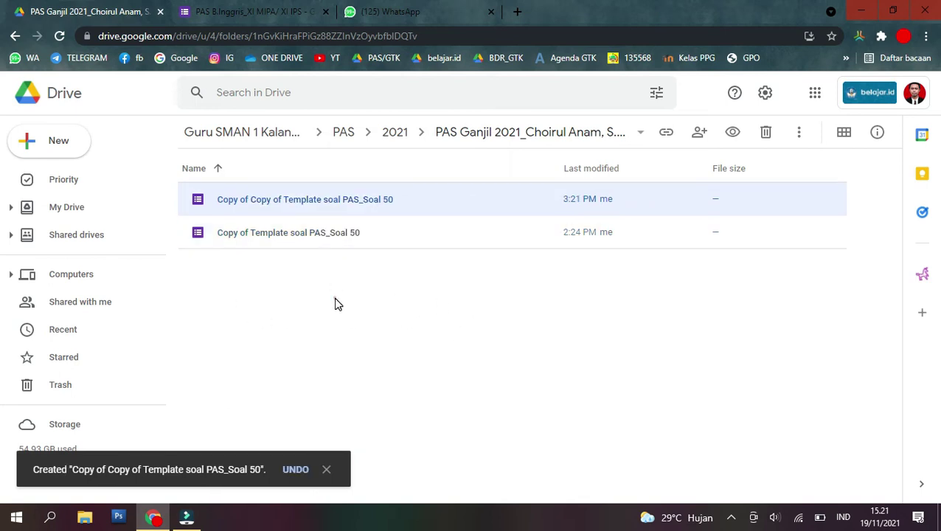
{"action": "left_click", "coordinate": [337, 303]}
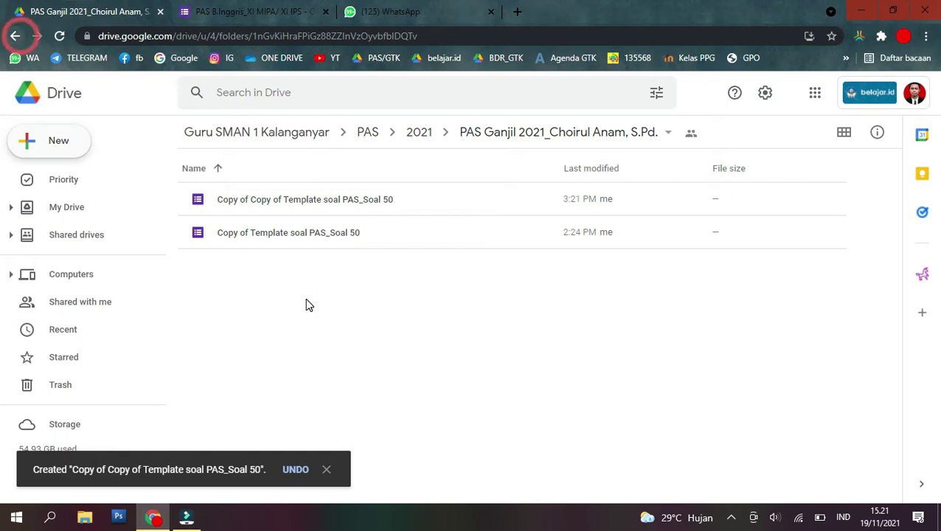
Open the second teacher's PAS folder and examine how the B.Inggris forms for classes X, XI and XII are named.
{"action": "key", "text": "alt+Left"}
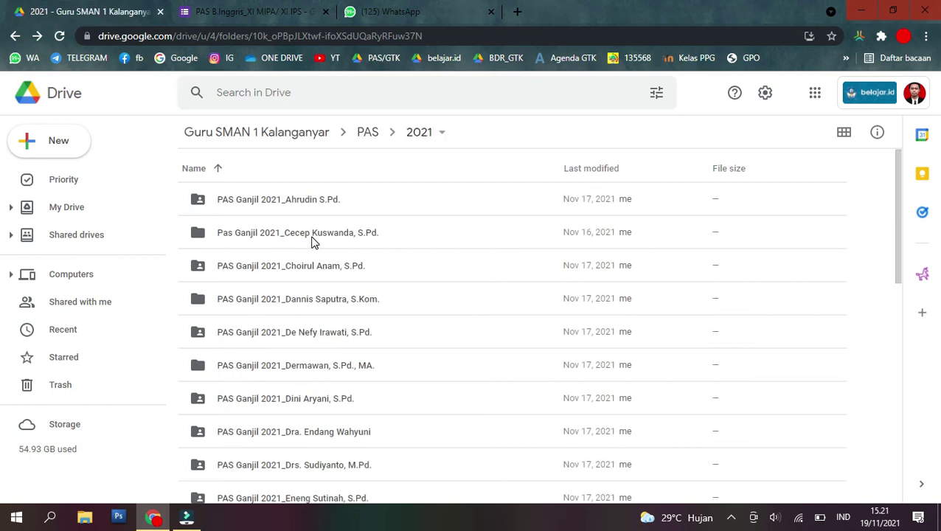
{"action": "double_click", "coordinate": [311, 238]}
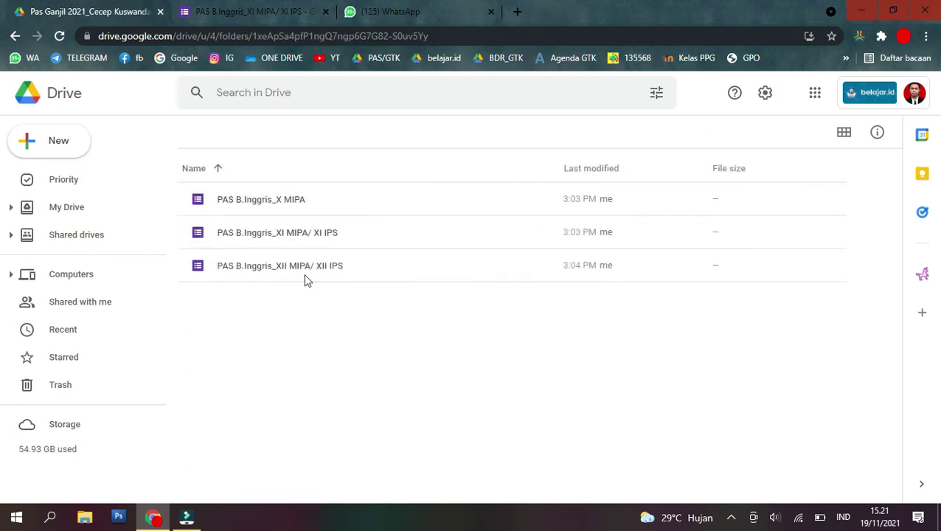
{"action": "left_click", "coordinate": [267, 204]}
{"action": "left_click", "coordinate": [279, 241]}
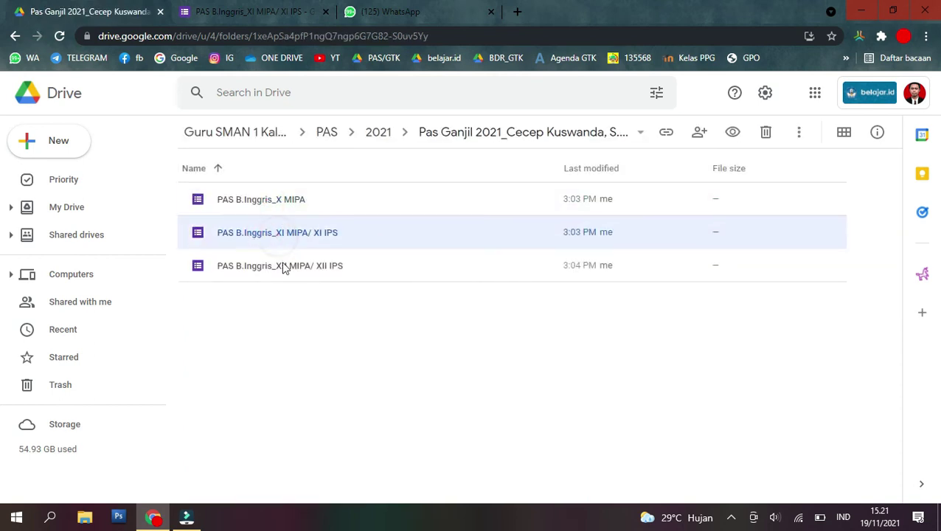
{"action": "left_click", "coordinate": [286, 270]}
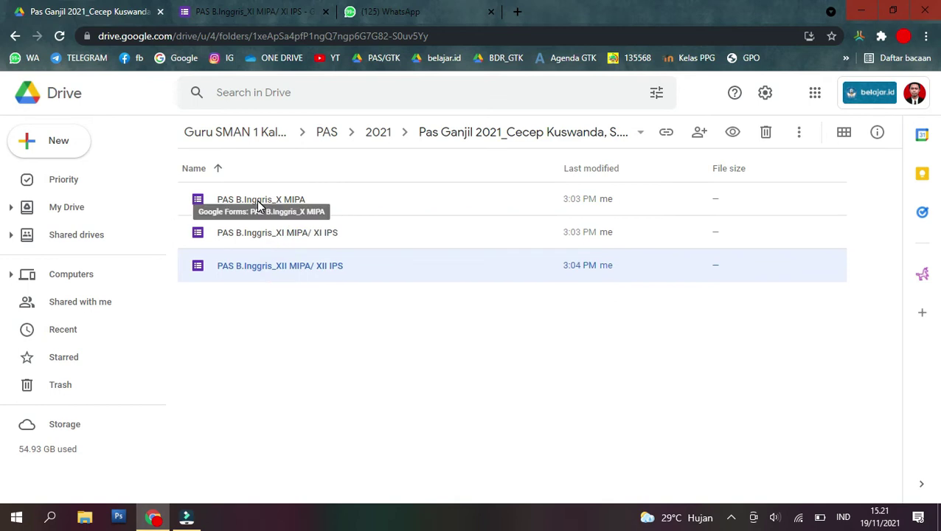
{"action": "left_click", "coordinate": [259, 203]}
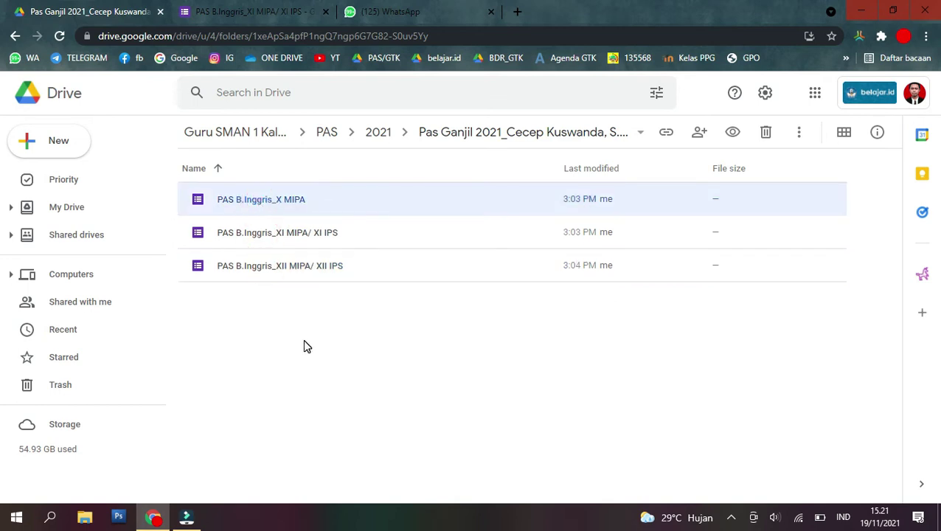
{"action": "key", "text": "Down"}
{"action": "key", "text": "Down"}
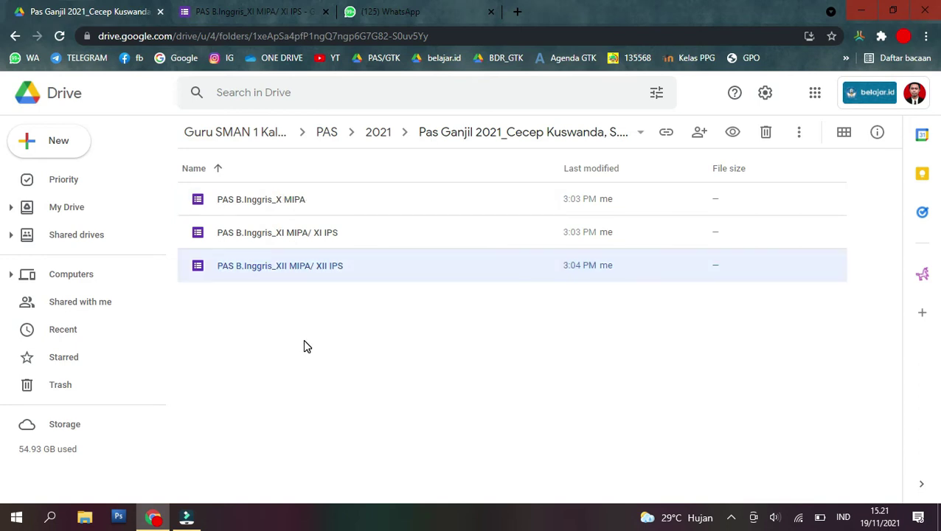
{"action": "left_click", "coordinate": [251, 205]}
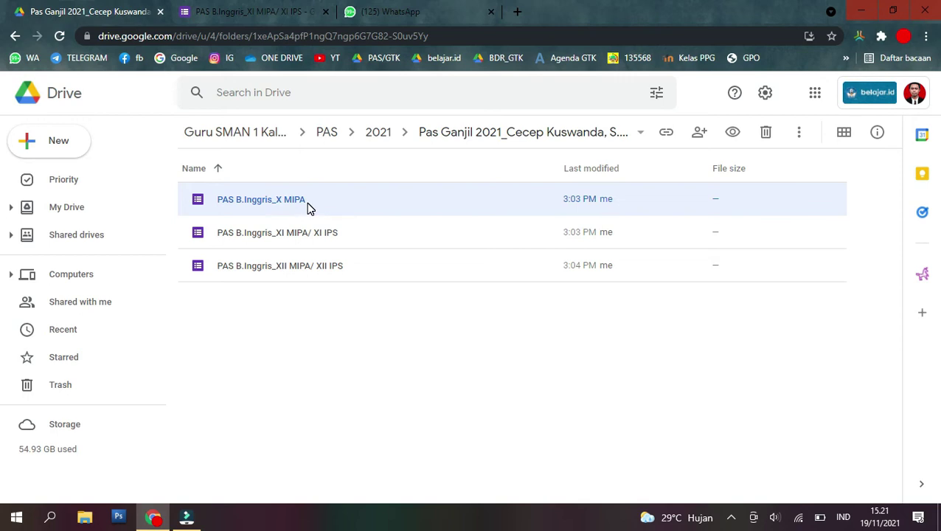
{"action": "left_click", "coordinate": [249, 240]}
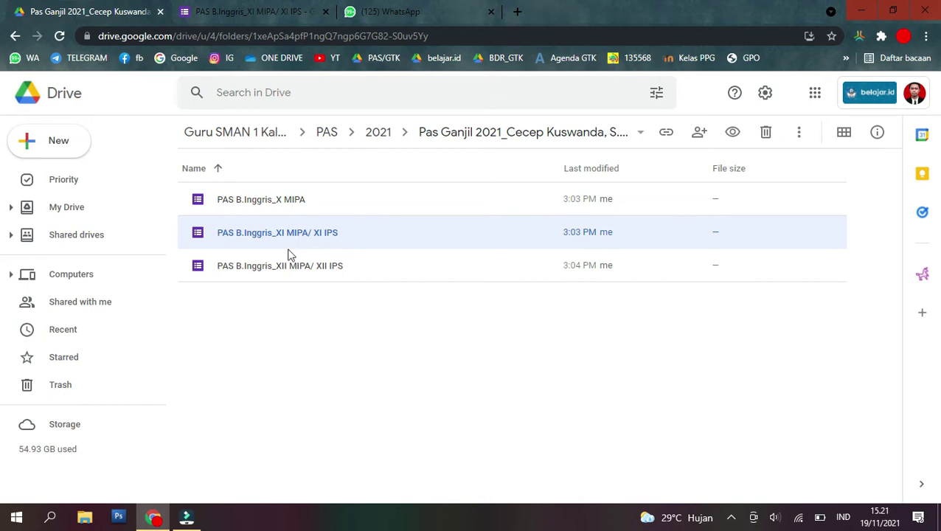
{"action": "left_click", "coordinate": [238, 268]}
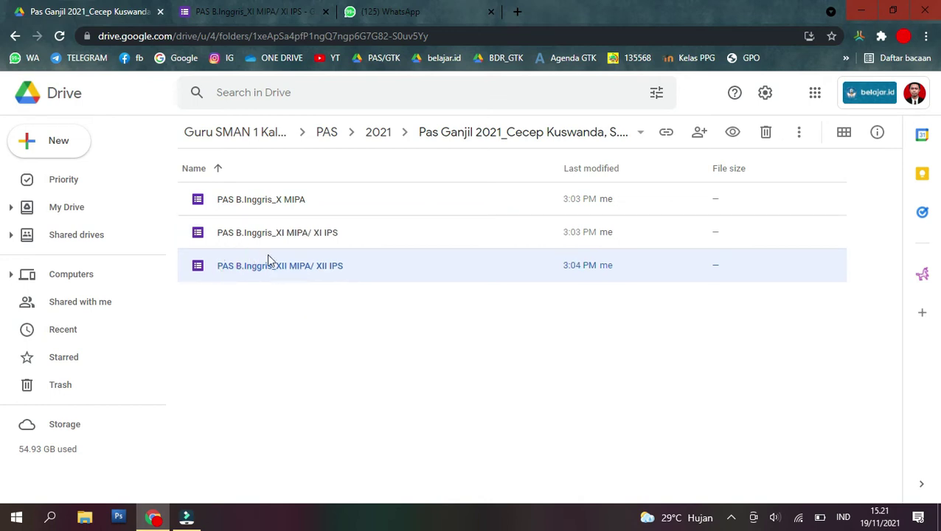
{"action": "left_click", "coordinate": [261, 234]}
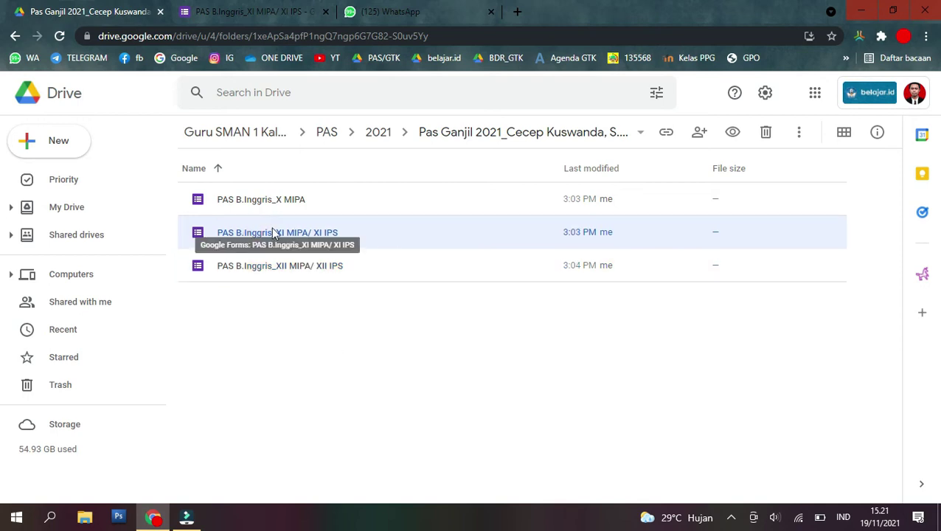
Switch to the open PAS B.Inggris_XI MIPA/ XI IPS form in Google Forms and review its header, exam details and first questions.
{"action": "left_click", "coordinate": [252, 12]}
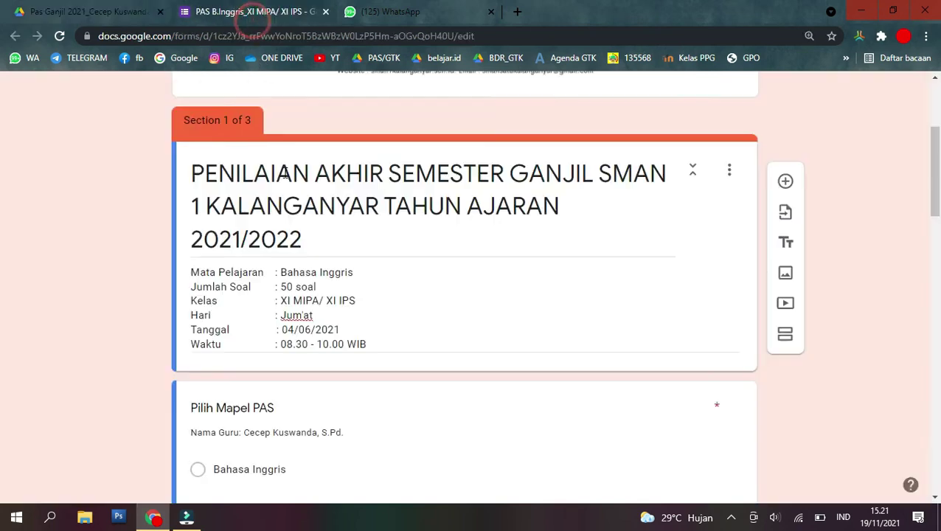
{"action": "left_click", "coordinate": [841, 220]}
{"action": "scroll", "coordinate": [849, 223], "scroll_direction": "down", "scroll_amount": 2}
{"action": "scroll", "coordinate": [851, 223], "scroll_direction": "up", "scroll_amount": 2}
{"action": "scroll", "coordinate": [849, 223], "scroll_direction": "up", "scroll_amount": 2}
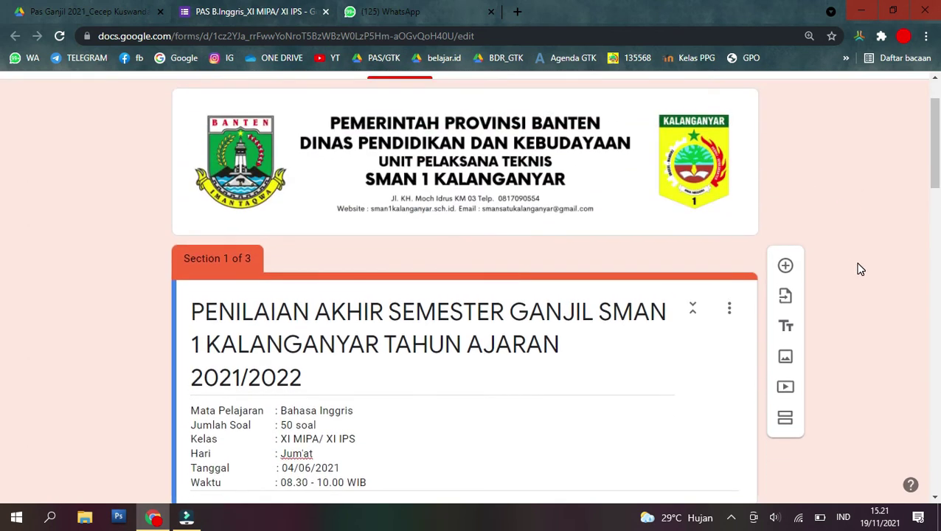
{"action": "scroll", "coordinate": [858, 267], "scroll_direction": "down", "scroll_amount": 2}
{"action": "scroll", "coordinate": [858, 262], "scroll_direction": "down", "scroll_amount": 2}
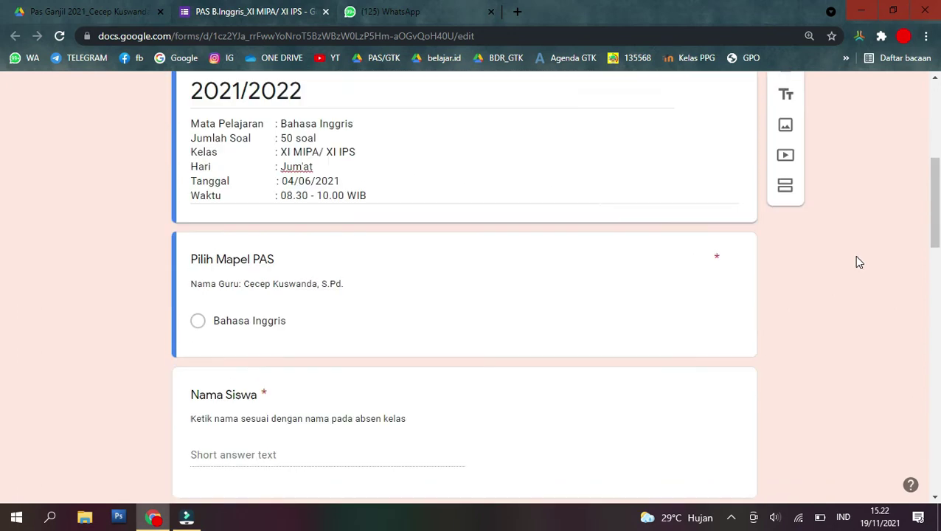
Examine the exam details in the Section 1 description, from subject and class down to day, date and time.
{"action": "scroll", "coordinate": [858, 262], "scroll_direction": "up", "scroll_amount": 3}
{"action": "scroll", "coordinate": [858, 261], "scroll_direction": "down", "scroll_amount": 2}
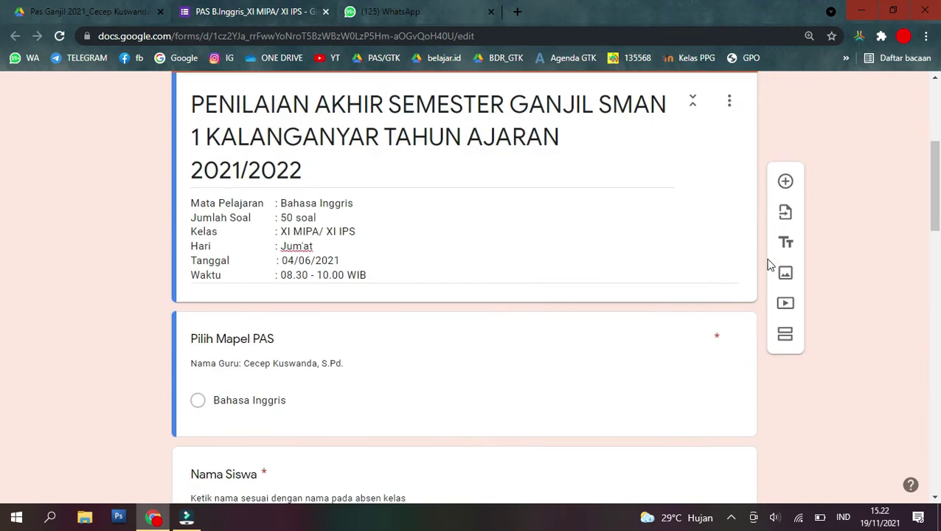
{"action": "triple_click", "coordinate": [430, 245]}
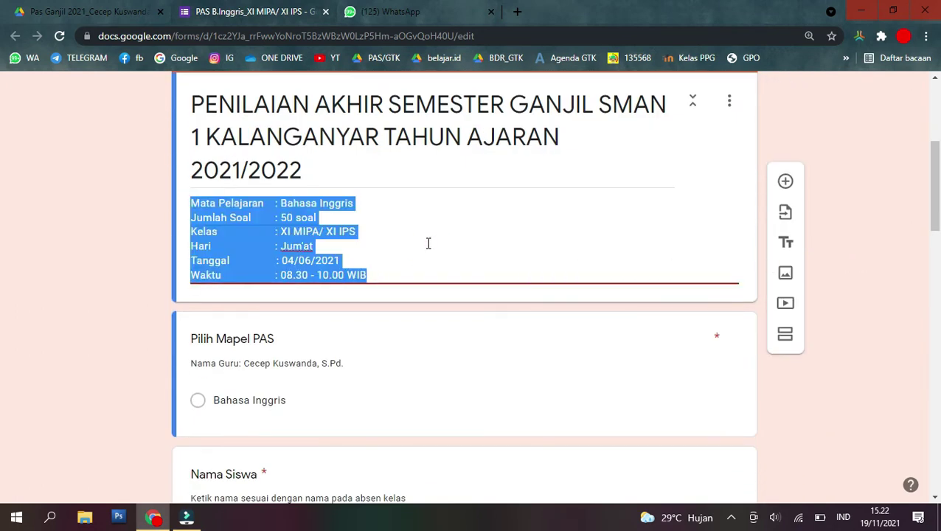
{"action": "left_click", "coordinate": [361, 235]}
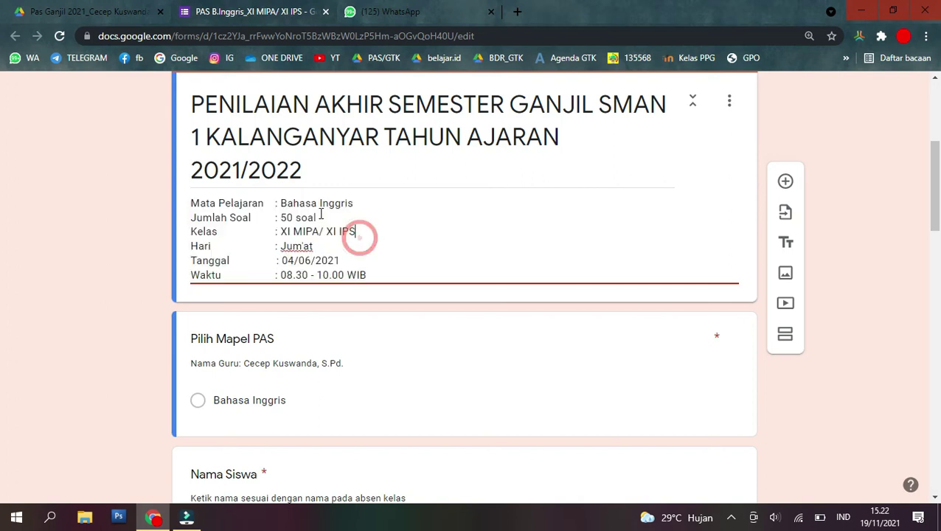
{"action": "left_click", "coordinate": [281, 203]}
{"action": "left_click_drag", "start_coordinate": [310, 203], "coordinate": [353, 203]}
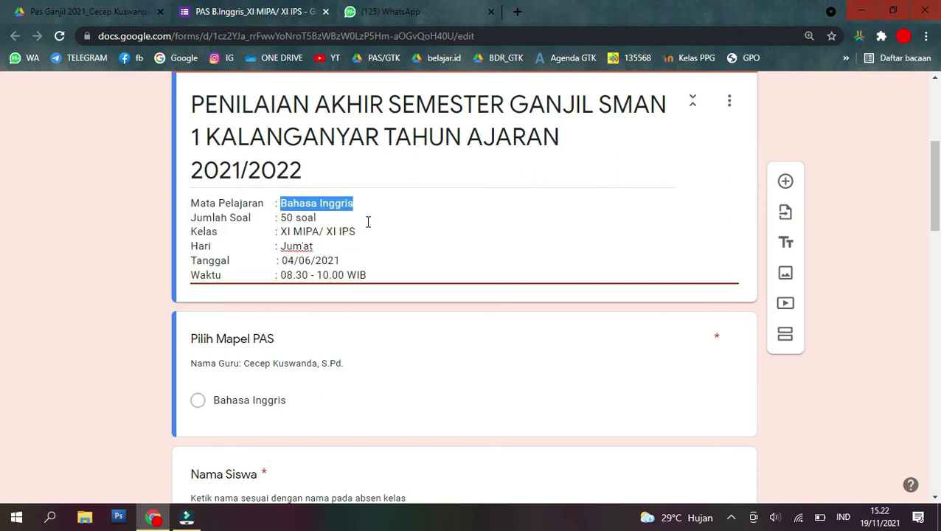
{"action": "left_click", "coordinate": [313, 223]}
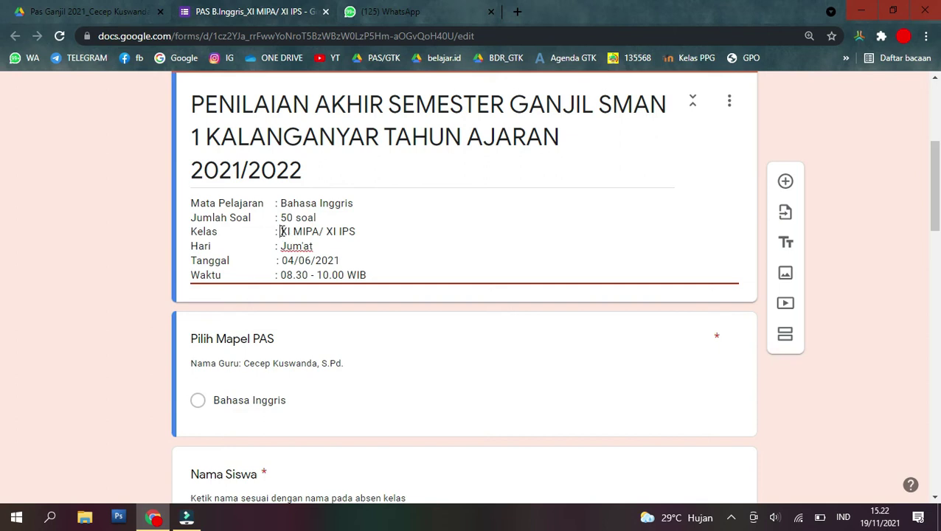
{"action": "left_click_drag", "start_coordinate": [281, 231], "coordinate": [354, 232]}
{"action": "left_click", "coordinate": [313, 246]}
{"action": "left_click_drag", "start_coordinate": [280, 245], "coordinate": [369, 276]}
{"action": "left_click", "coordinate": [369, 276]}
{"action": "left_click_drag", "start_coordinate": [280, 203], "coordinate": [357, 204]}
Set the Kelas entry in the Section 1 description to XI IPS 1 & 2.
{"action": "left_click", "coordinate": [297, 231]}
{"action": "left_click_drag", "start_coordinate": [282, 231], "coordinate": [321, 231]}
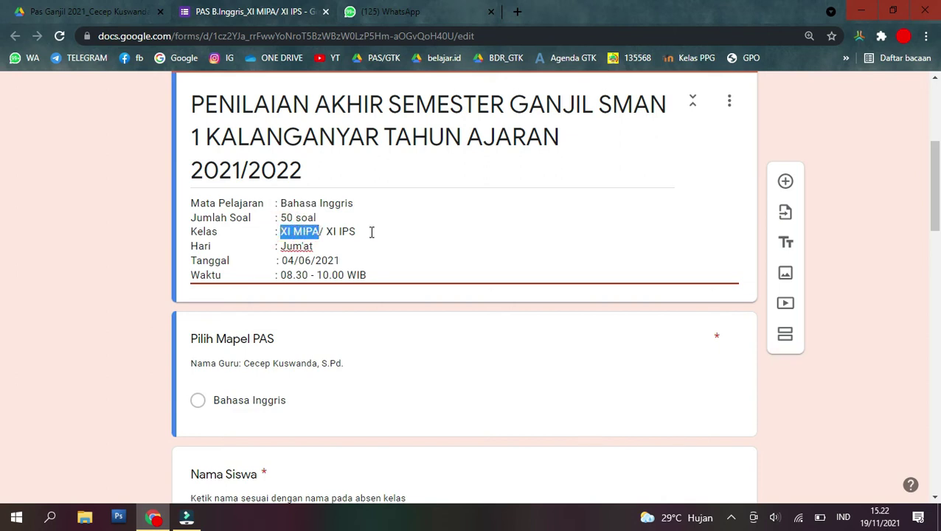
{"action": "left_click_drag", "start_coordinate": [369, 231], "coordinate": [285, 231]}
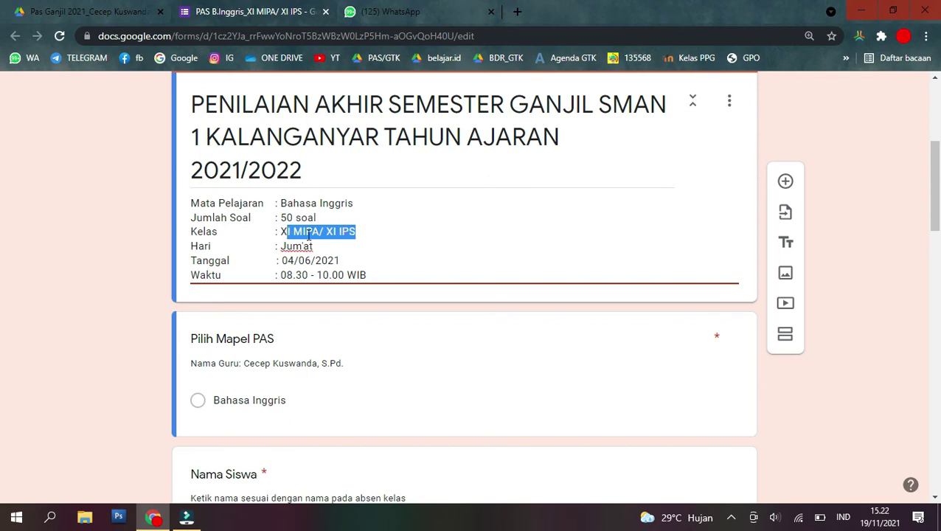
{"action": "left_click", "coordinate": [309, 233]}
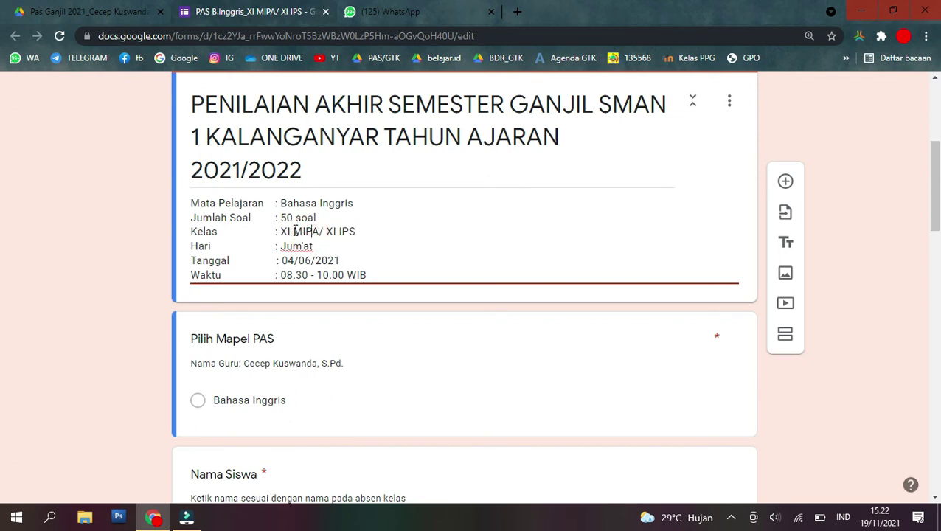
{"action": "left_click_drag", "start_coordinate": [282, 231], "coordinate": [364, 234]}
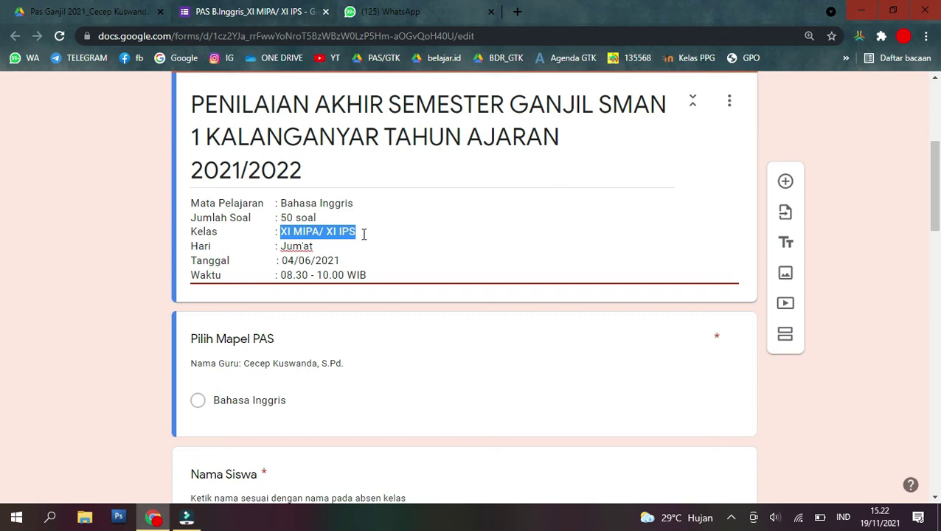
{"action": "type", "text": "XI I"}
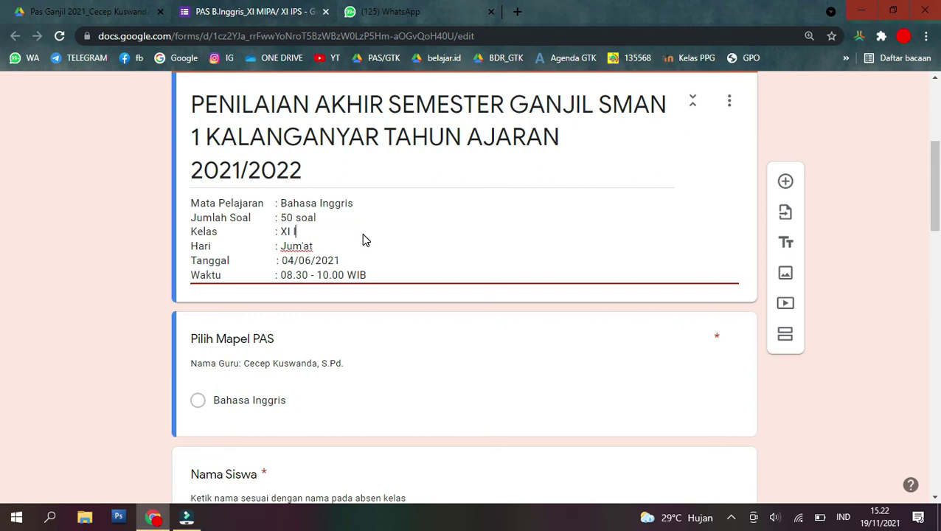
{"action": "type", "text": "PS 1 & 2"}
{"action": "left_click", "coordinate": [889, 249]}
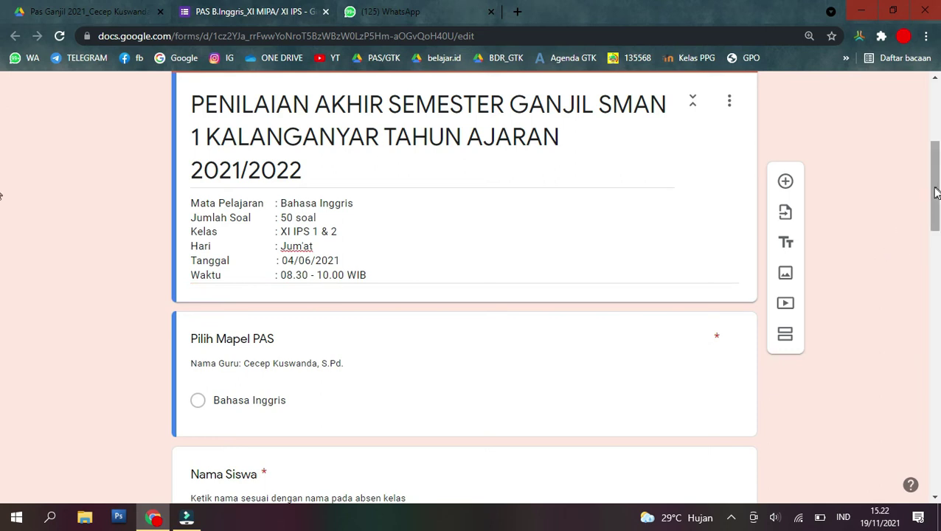
{"action": "triple_click", "coordinate": [347, 231]}
{"action": "left_click", "coordinate": [488, 238]}
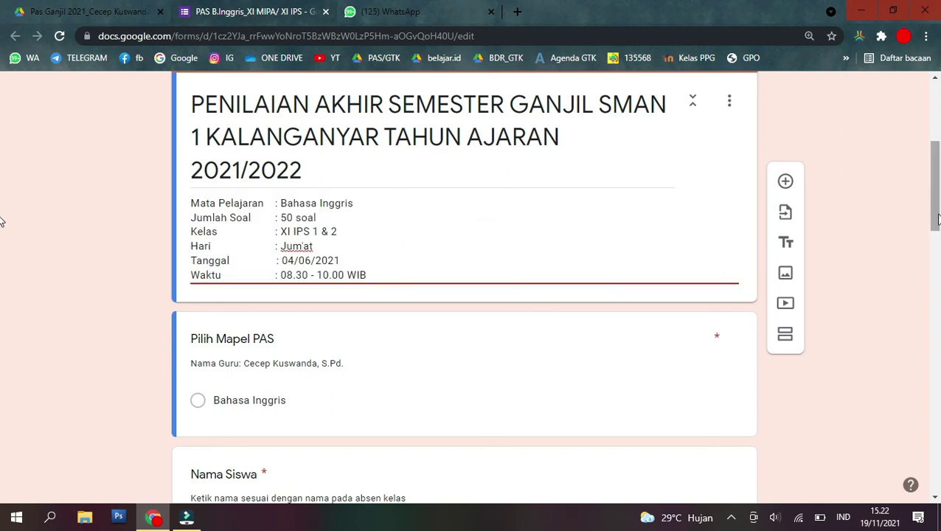
Check the teacher name and subject option in Pilih Mapel PAS, and compare the Pilih Kelas options with the header's Kelas entry.
{"action": "scroll", "coordinate": [362, 233], "scroll_direction": "down", "scroll_amount": 2}
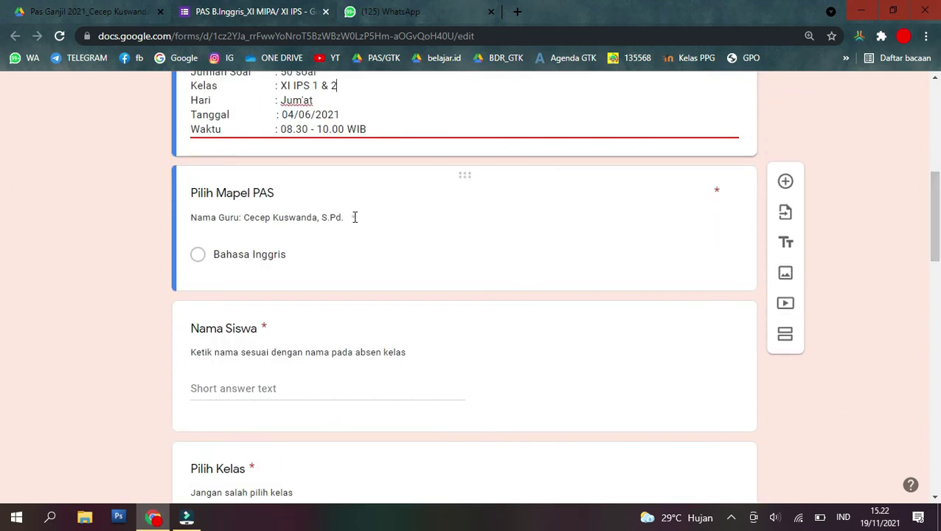
{"action": "triple_click", "coordinate": [332, 218]}
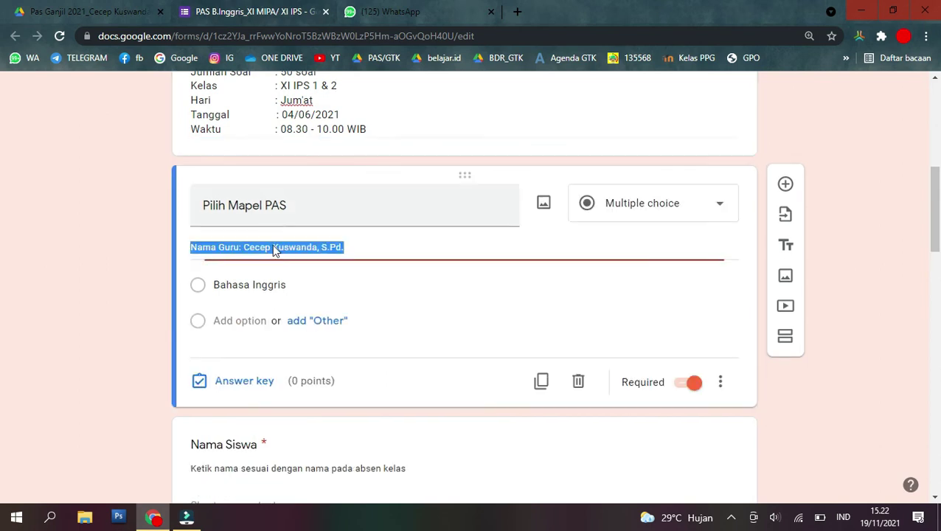
{"action": "left_click", "coordinate": [864, 251]}
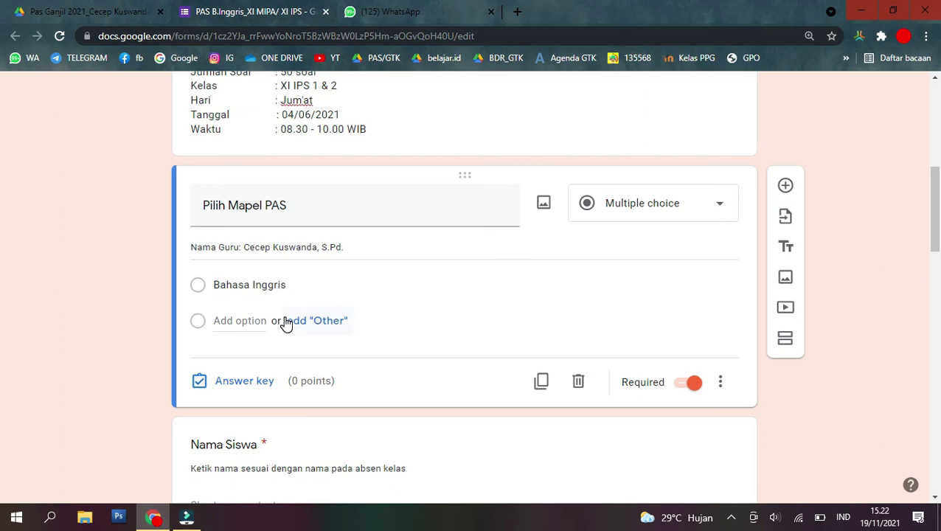
{"action": "scroll", "coordinate": [286, 324], "scroll_direction": "down", "scroll_amount": 3}
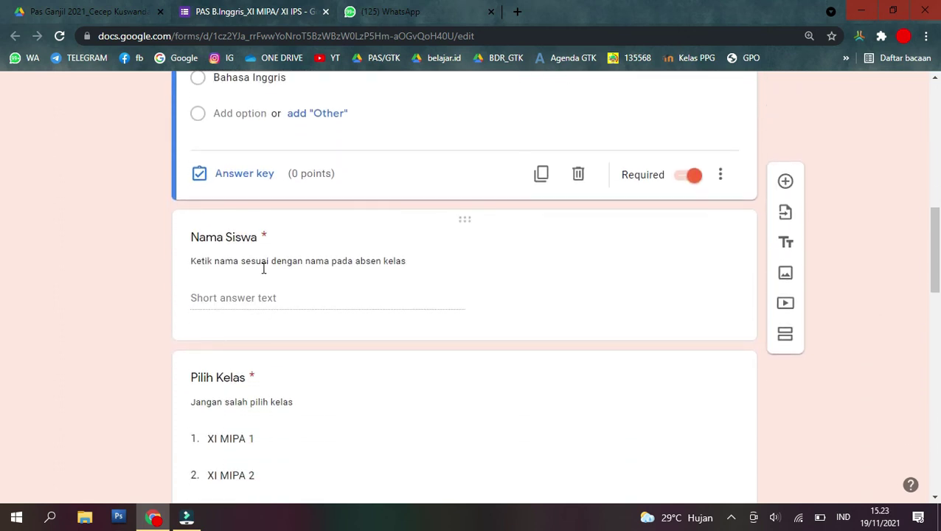
{"action": "scroll", "coordinate": [603, 374], "scroll_direction": "down", "scroll_amount": 2}
{"action": "scroll", "coordinate": [765, 382], "scroll_direction": "down", "scroll_amount": 1}
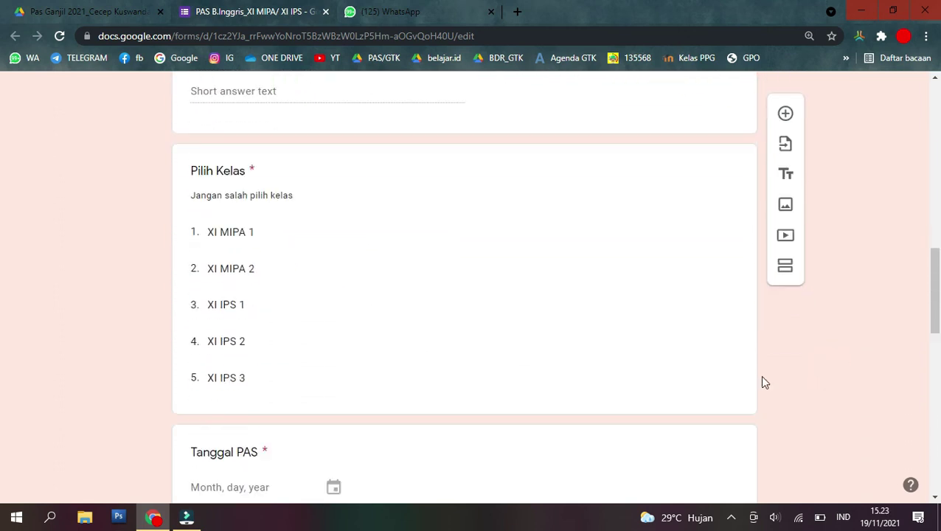
{"action": "left_click", "coordinate": [362, 322]}
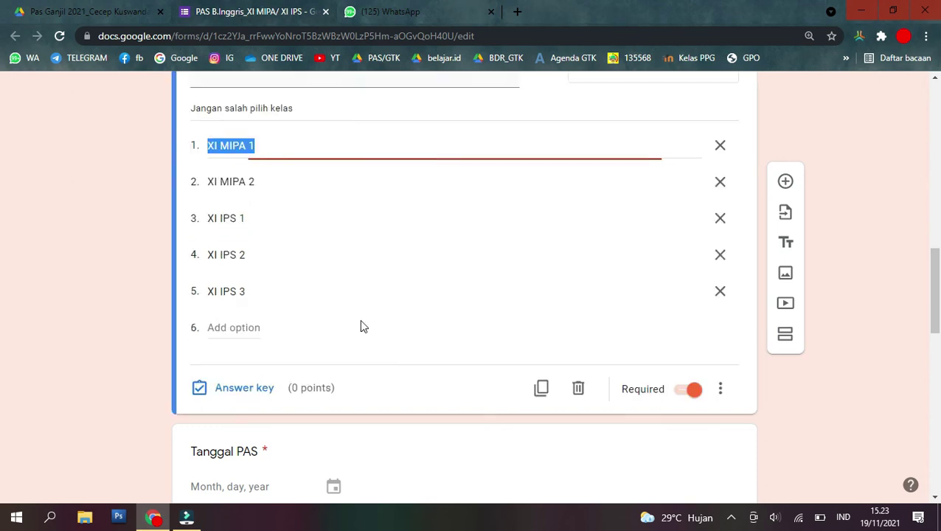
{"action": "left_click", "coordinate": [139, 255]}
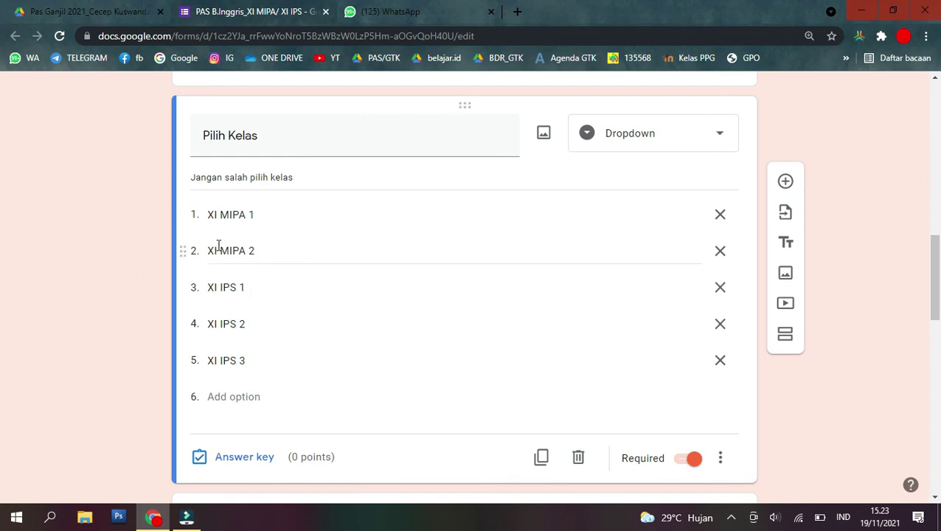
{"action": "scroll", "coordinate": [313, 395], "scroll_direction": "up", "scroll_amount": 5}
{"action": "scroll", "coordinate": [313, 391], "scroll_direction": "up", "scroll_amount": 3}
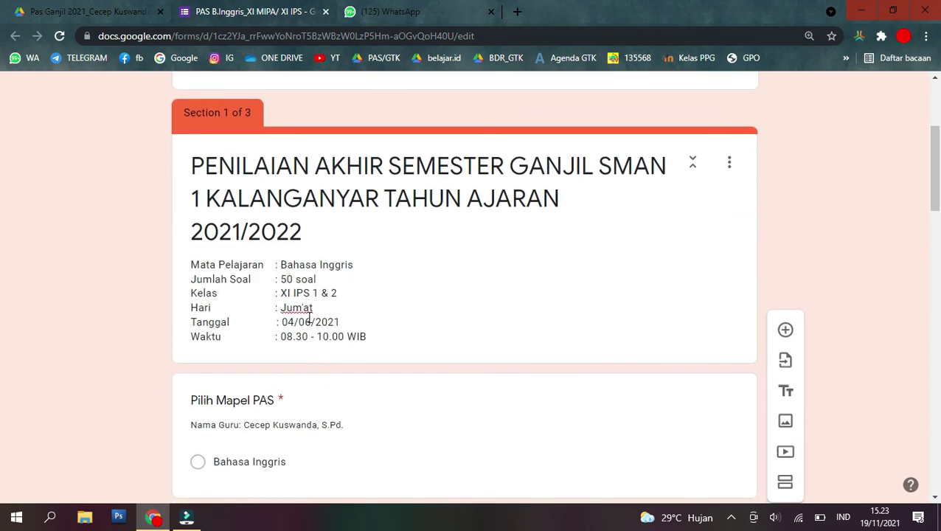
{"action": "triple_click", "coordinate": [348, 294]}
{"action": "left_click", "coordinate": [342, 291]}
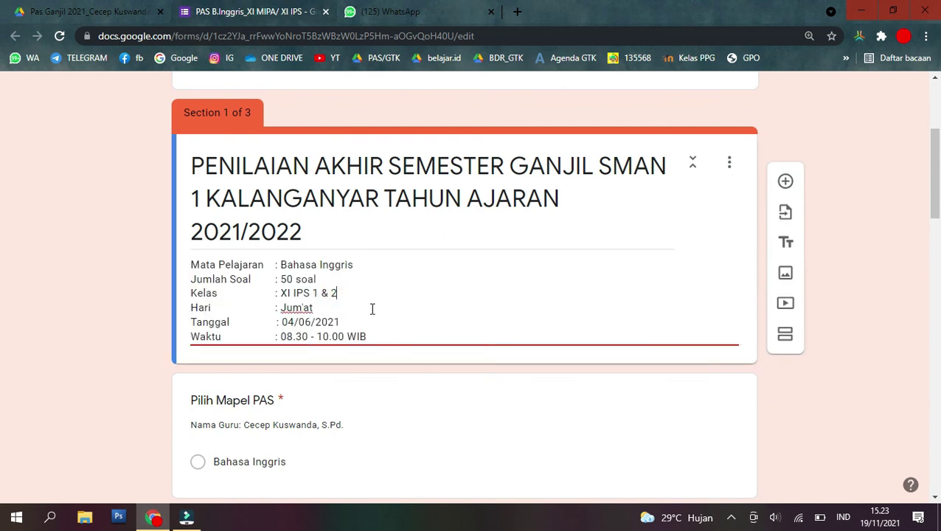
Remove the options XI MIPA 1, XI MIPA 2 and XI IPS 3 from the Pilih Kelas dropdown question.
{"action": "scroll", "coordinate": [373, 313], "scroll_direction": "down", "scroll_amount": 2}
{"action": "scroll", "coordinate": [880, 355], "scroll_direction": "down", "scroll_amount": 11}
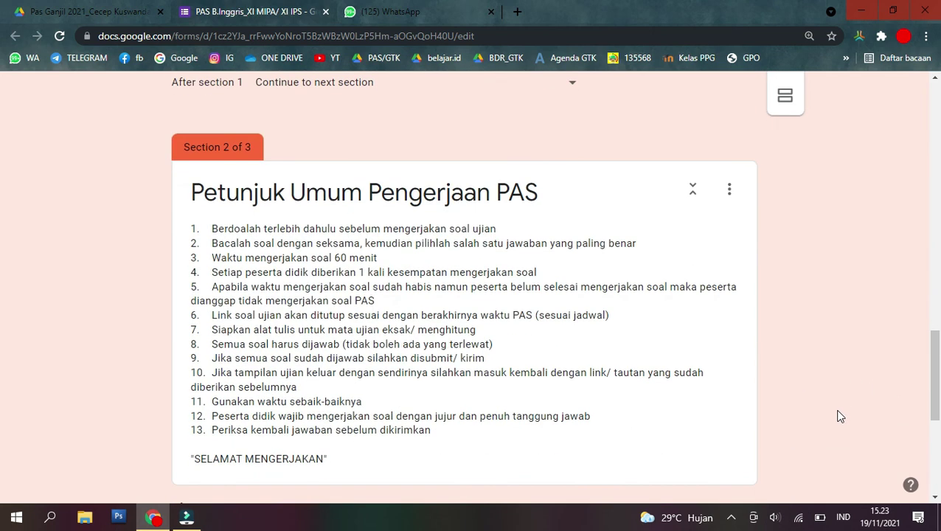
{"action": "scroll", "coordinate": [841, 417], "scroll_direction": "up", "scroll_amount": 4}
{"action": "scroll", "coordinate": [841, 417], "scroll_direction": "up", "scroll_amount": 3}
{"action": "left_click", "coordinate": [562, 324]}
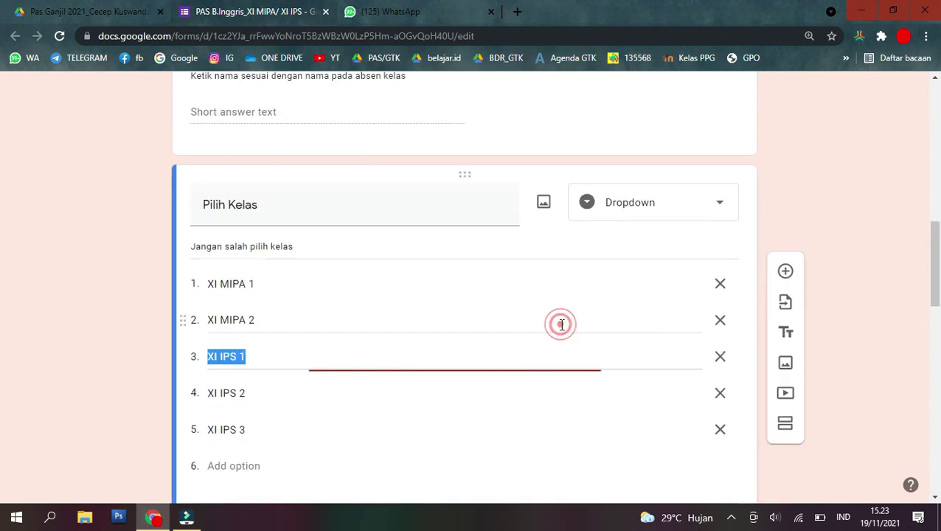
{"action": "left_click", "coordinate": [721, 290]}
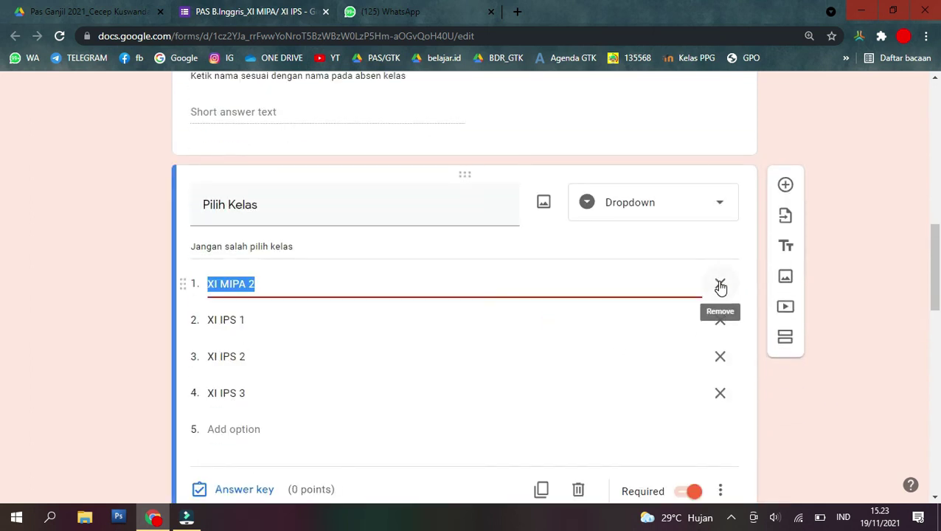
{"action": "left_click", "coordinate": [720, 288]}
{"action": "left_click", "coordinate": [720, 356]}
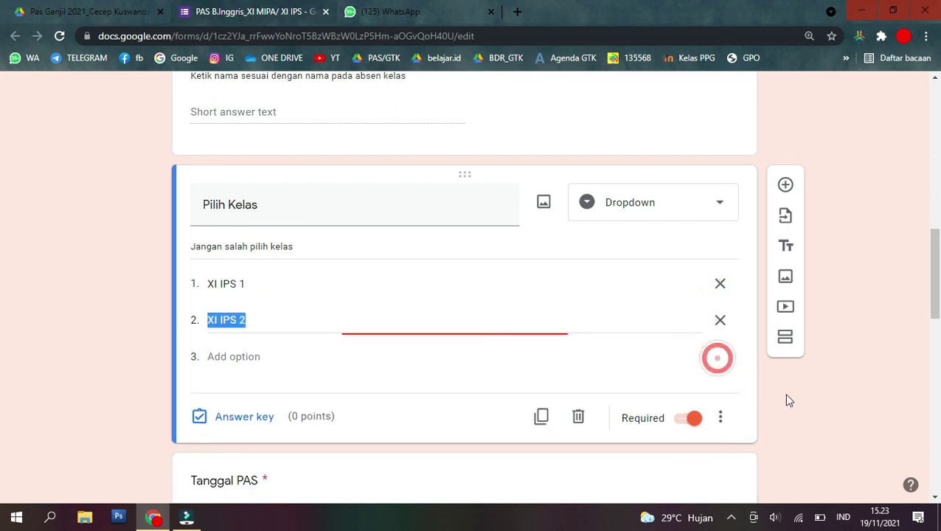
{"action": "left_click", "coordinate": [822, 383]}
Review the form from the remaining Pilih Kelas options and header through Tanggal PAS and the general instructions to the multiple-choice section.
{"action": "scroll", "coordinate": [3, 291], "scroll_direction": "up", "scroll_amount": 1}
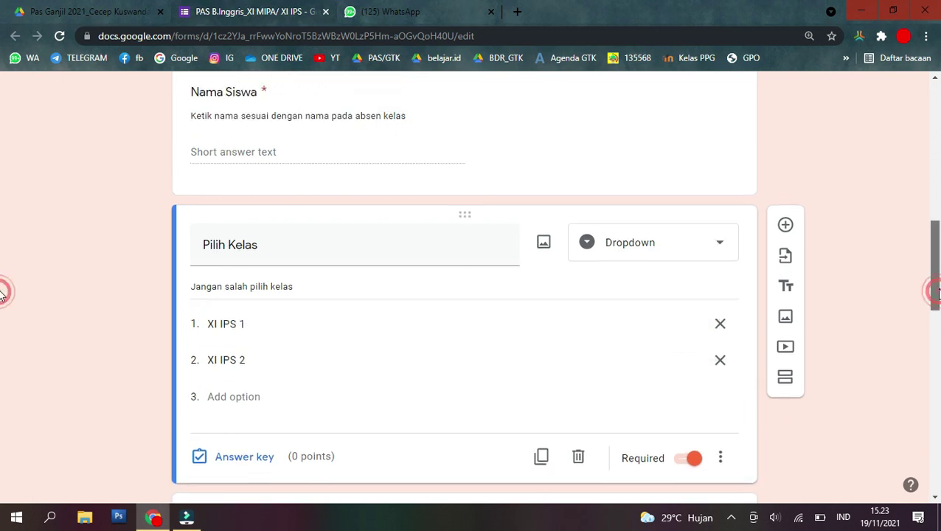
{"action": "scroll", "coordinate": [332, 297], "scroll_direction": "down", "scroll_amount": 2}
{"action": "left_click", "coordinate": [316, 233]}
{"action": "left_click", "coordinate": [322, 266]}
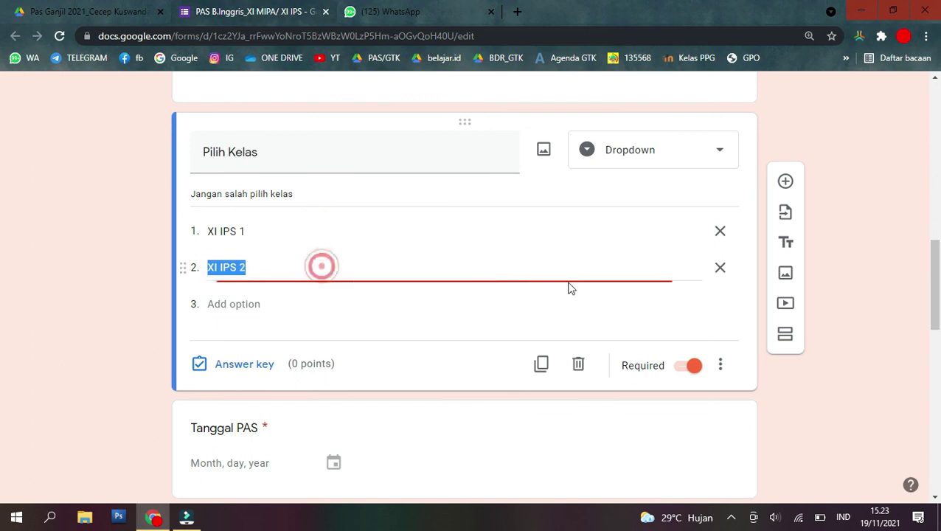
{"action": "left_click", "coordinate": [850, 276]}
{"action": "left_click_drag", "start_coordinate": [933, 287], "coordinate": [932, 138]}
{"action": "scroll", "coordinate": [4, 178], "scroll_direction": "down", "scroll_amount": 5}
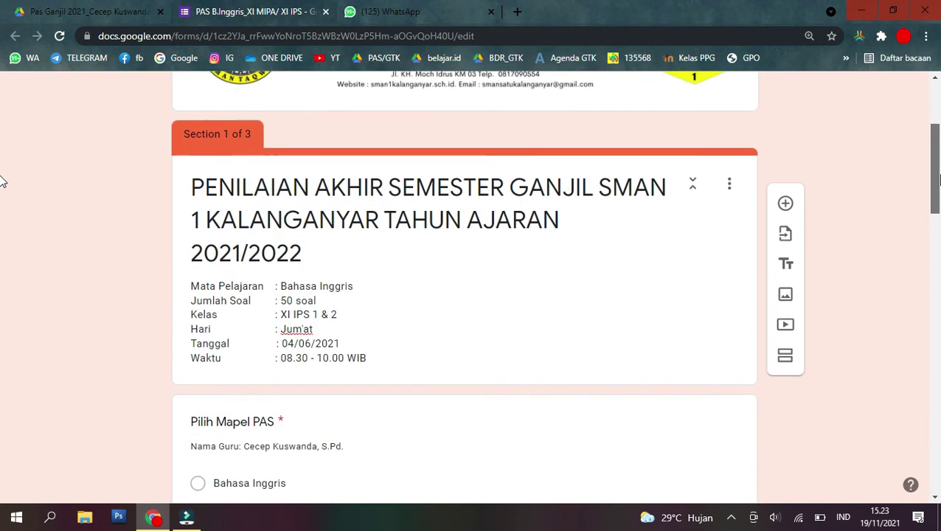
{"action": "scroll", "coordinate": [3, 295], "scroll_direction": "down", "scroll_amount": 5}
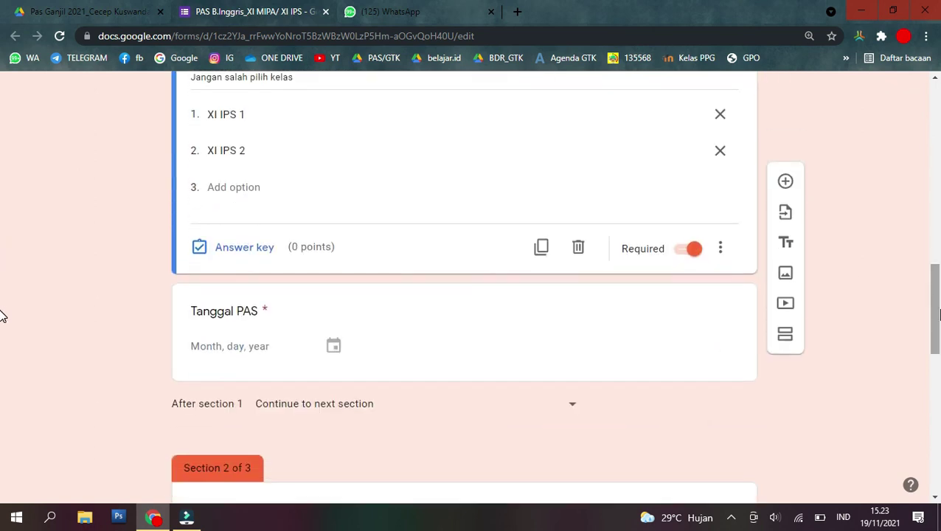
{"action": "scroll", "coordinate": [931, 297], "scroll_direction": "down", "scroll_amount": 1}
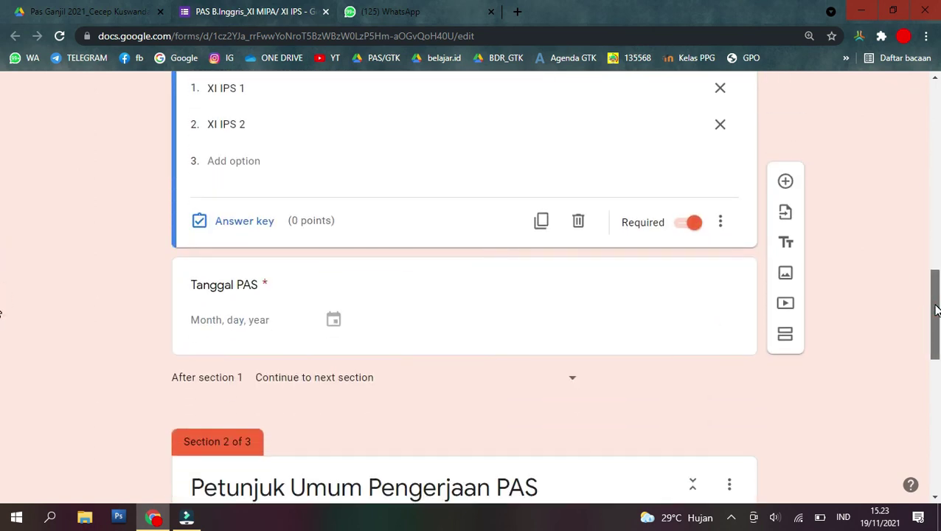
{"action": "left_click_drag", "start_coordinate": [936, 313], "coordinate": [895, 471]}
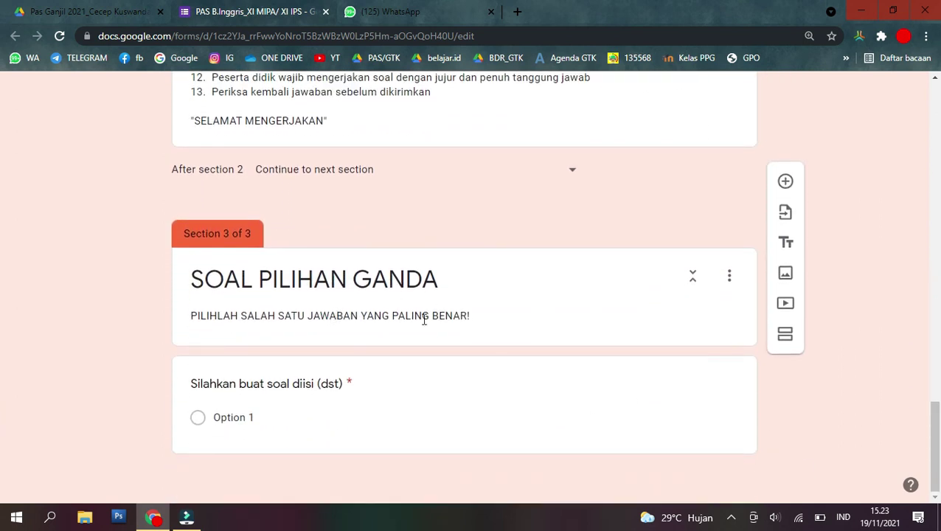
Replace the placeholder question text under SOAL PILIHAN GANDA with "1." and add another multiple-choice question titled "2.".
{"action": "left_click", "coordinate": [300, 390]}
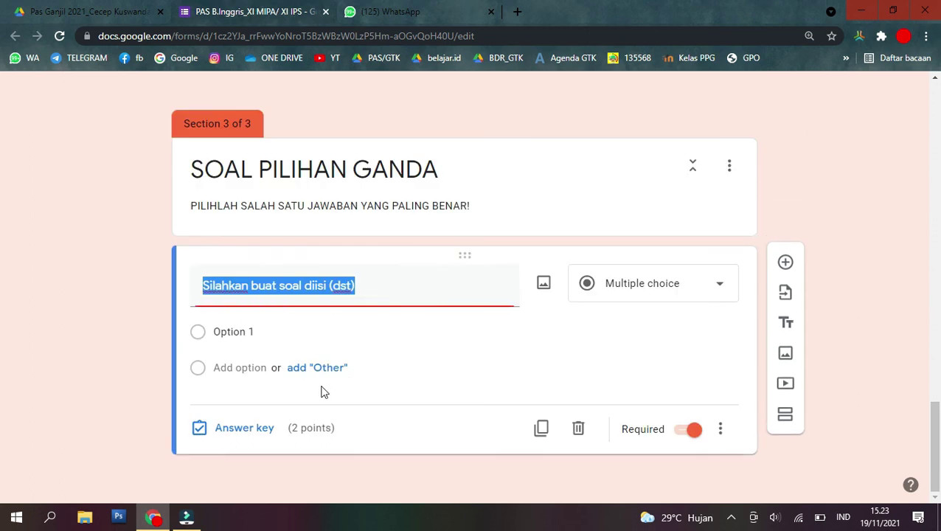
{"action": "key", "text": "BackSpace"}
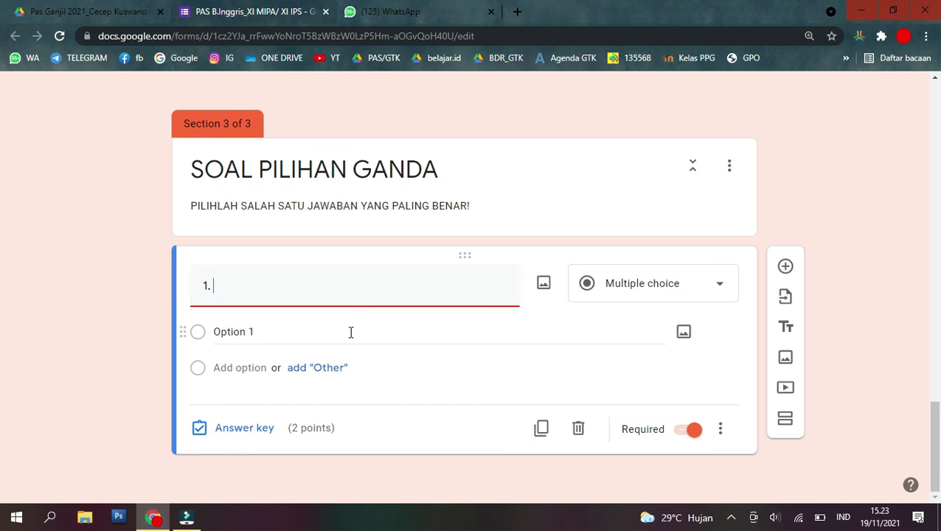
{"action": "left_click", "coordinate": [786, 267]}
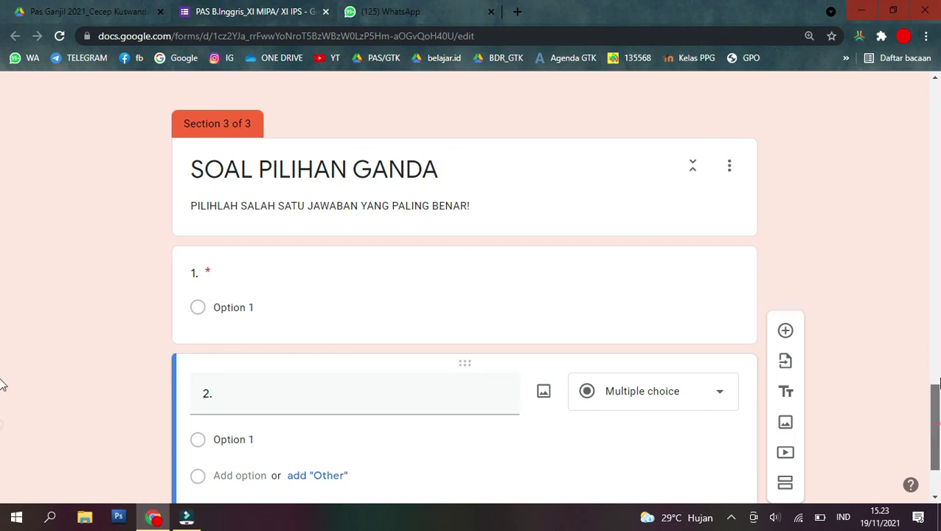
{"action": "left_click_drag", "start_coordinate": [935, 382], "coordinate": [937, 204]}
{"action": "left_click_drag", "start_coordinate": [2, 203], "coordinate": [4, 137]}
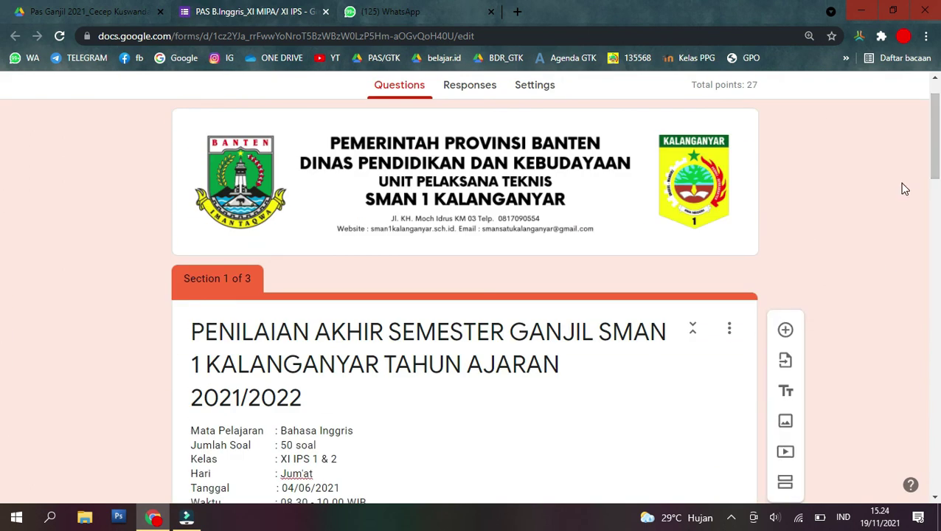